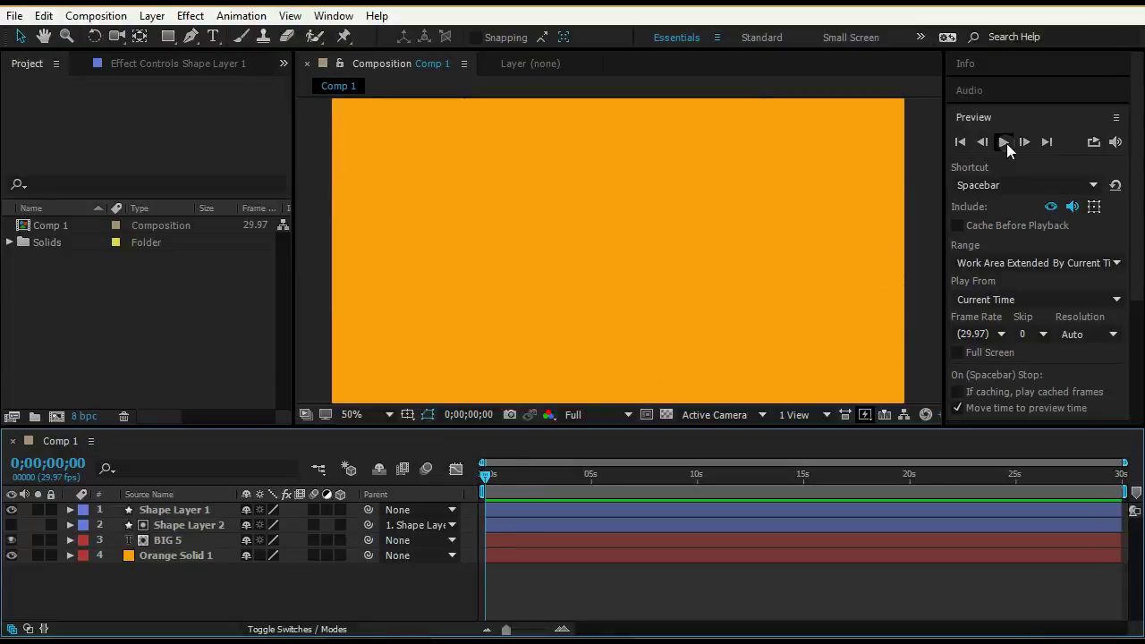
Play back the finished BIG 5 line animation several times from the first frame.
click(1007, 145)
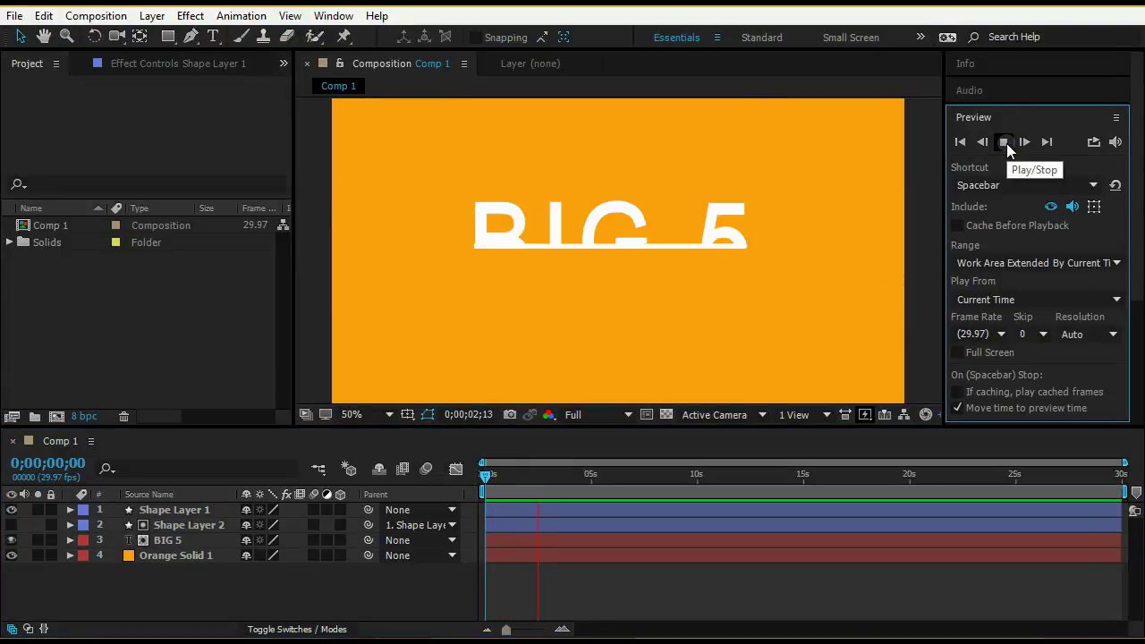
click(1006, 145)
click(966, 145)
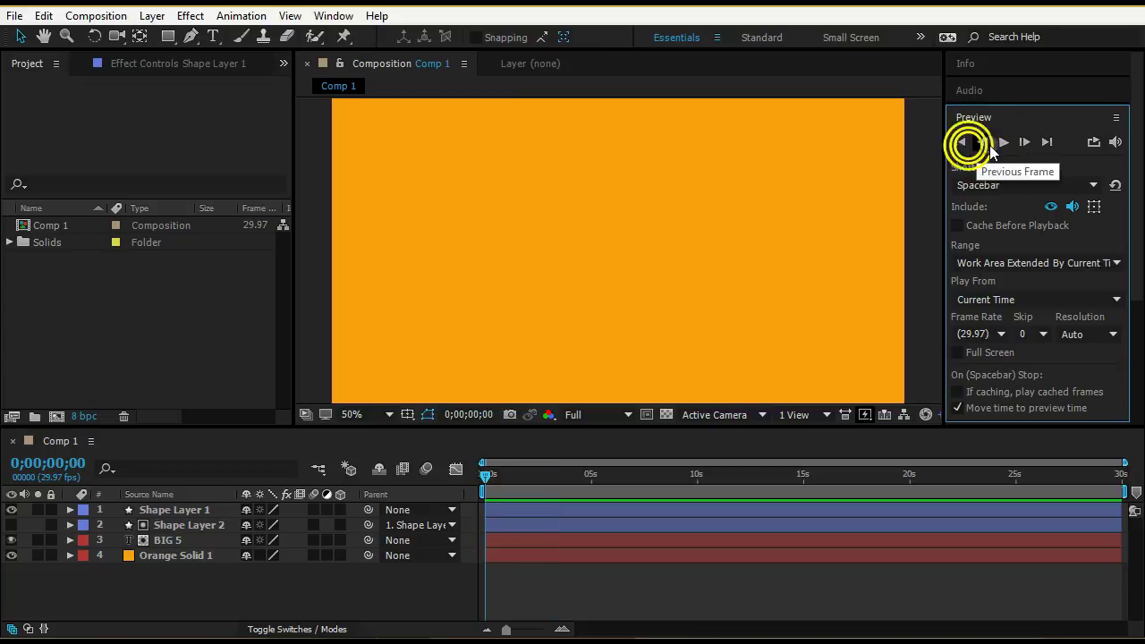
click(1003, 143)
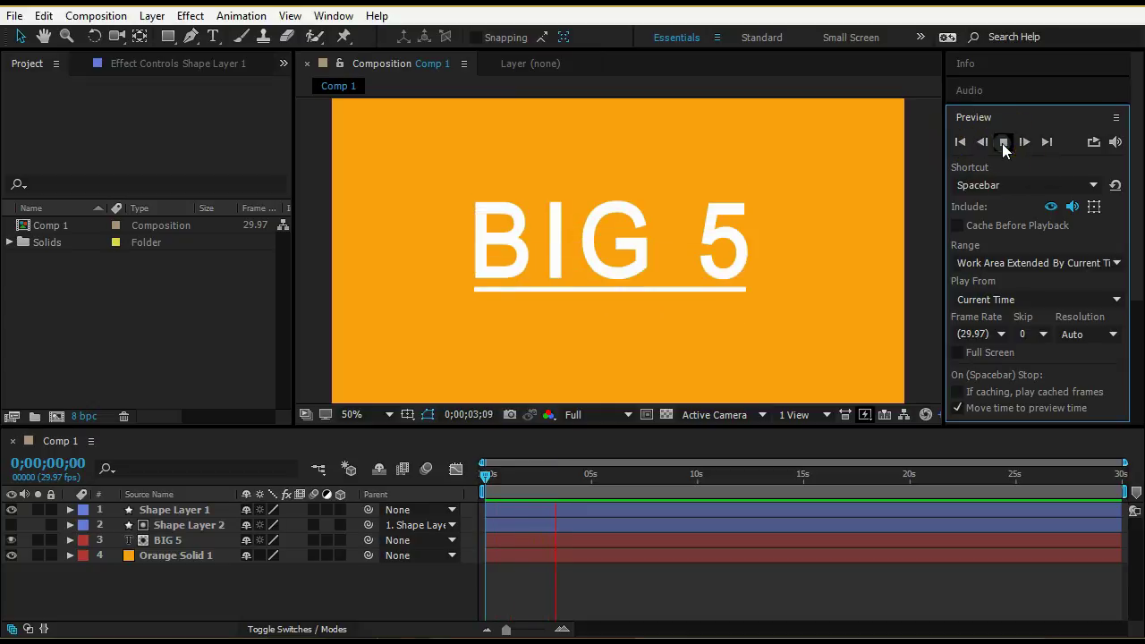
click(1004, 144)
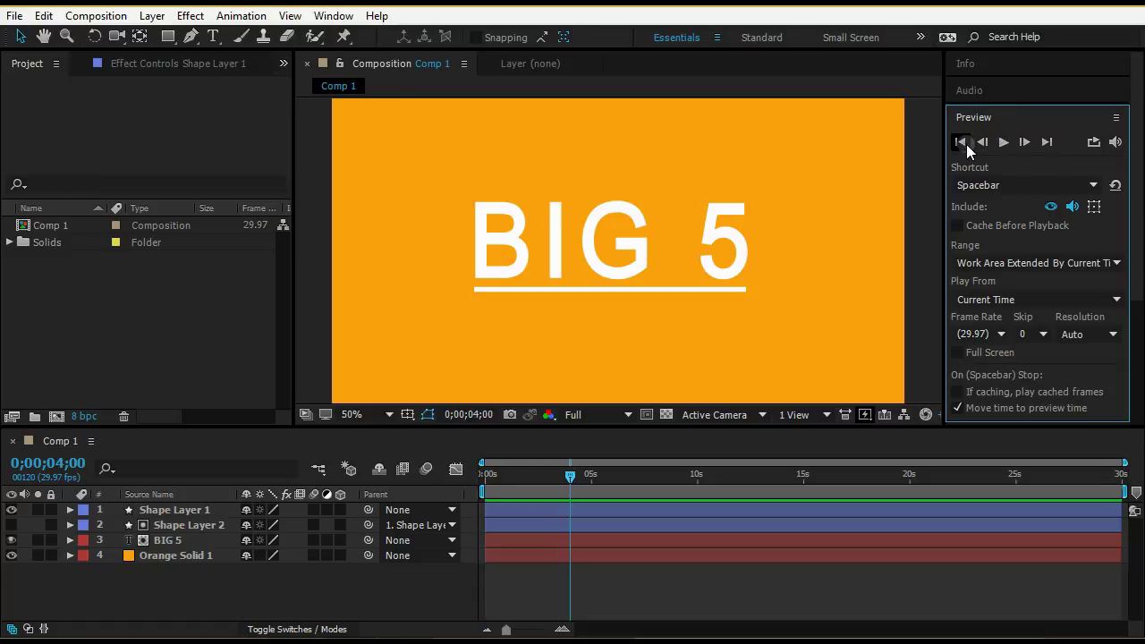
click(966, 144)
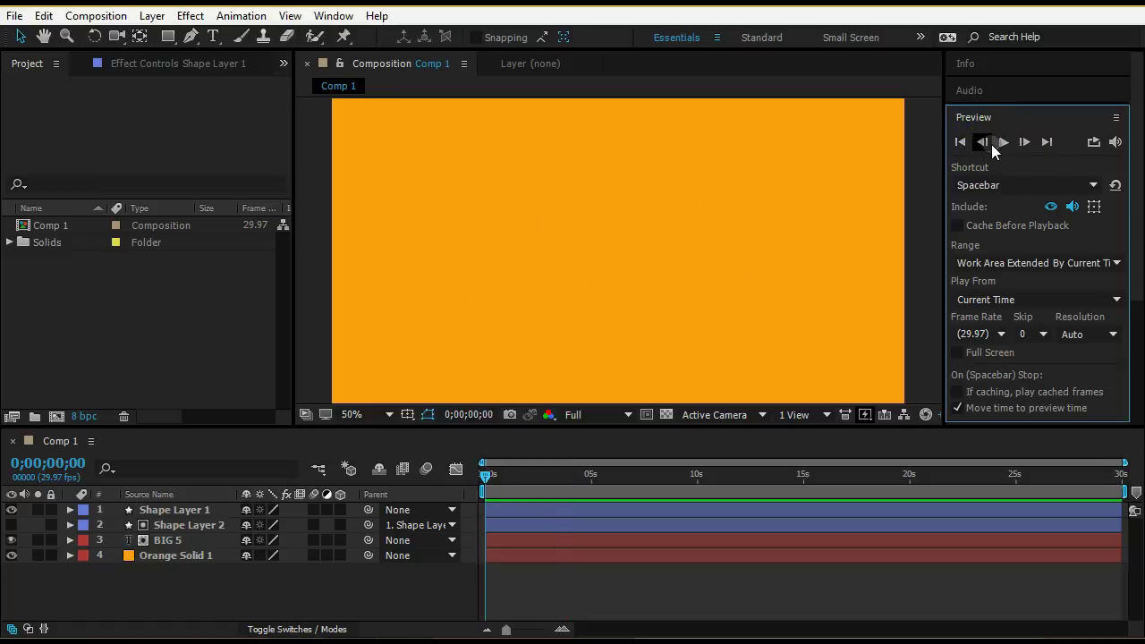
click(995, 145)
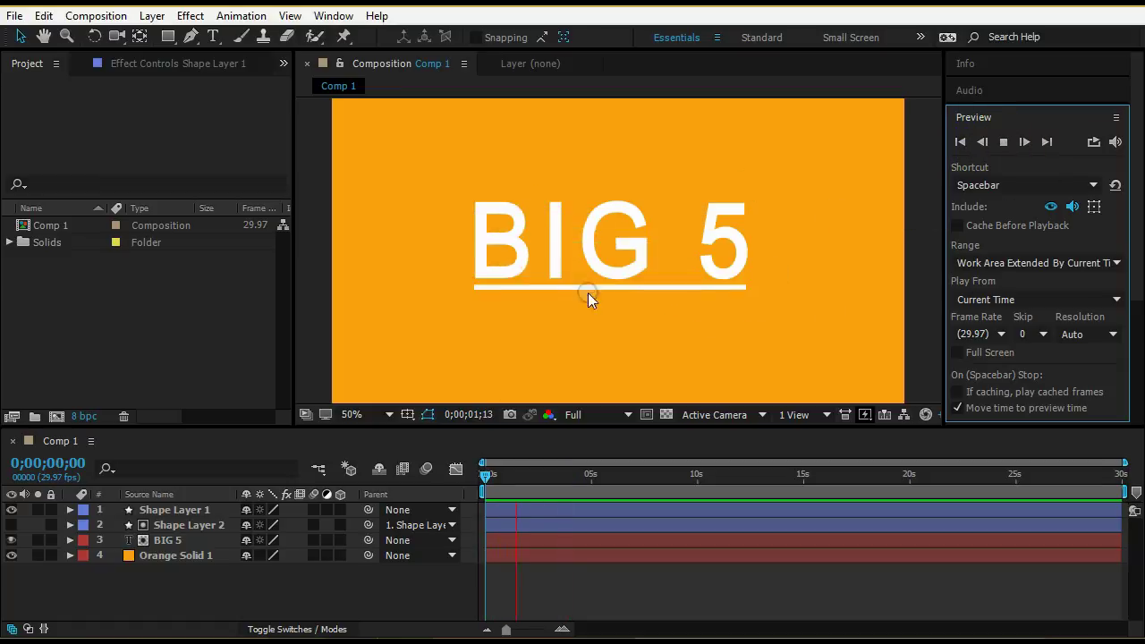
click(1004, 143)
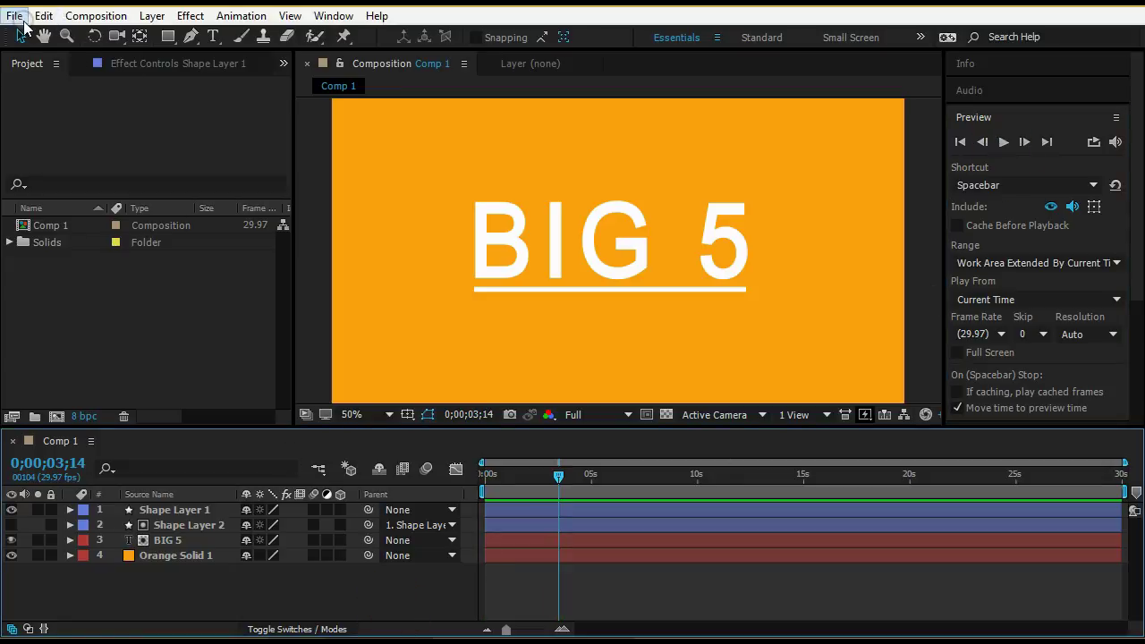
Start a new project without saving the old one and create a 1280×720 composition.
click(20, 21)
mouse_move(25, 31)
click(356, 38)
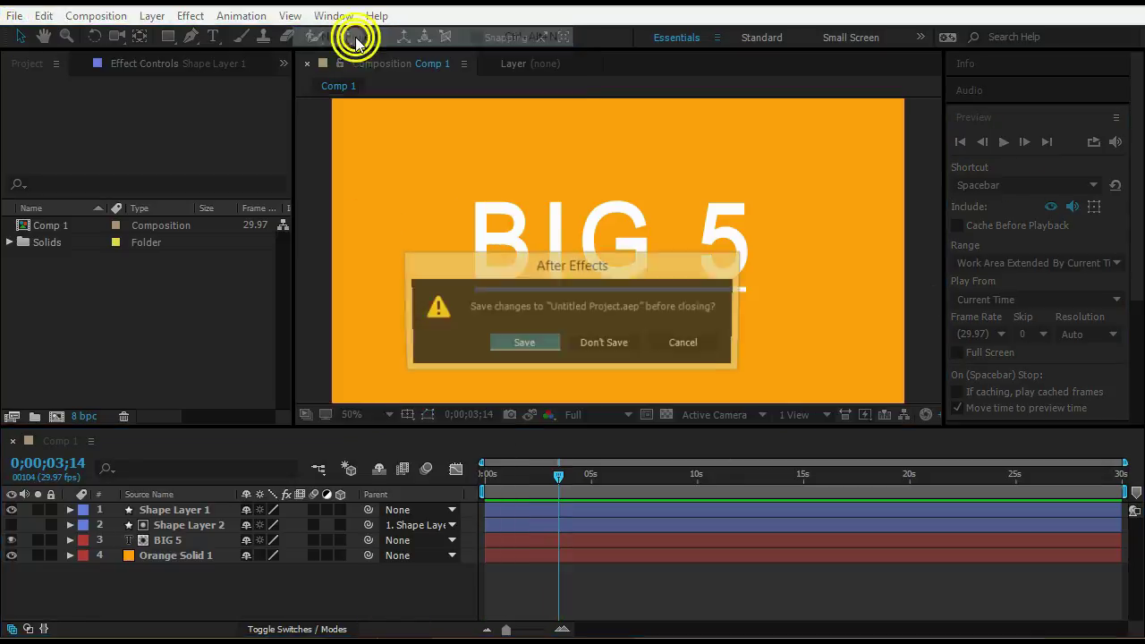
click(608, 343)
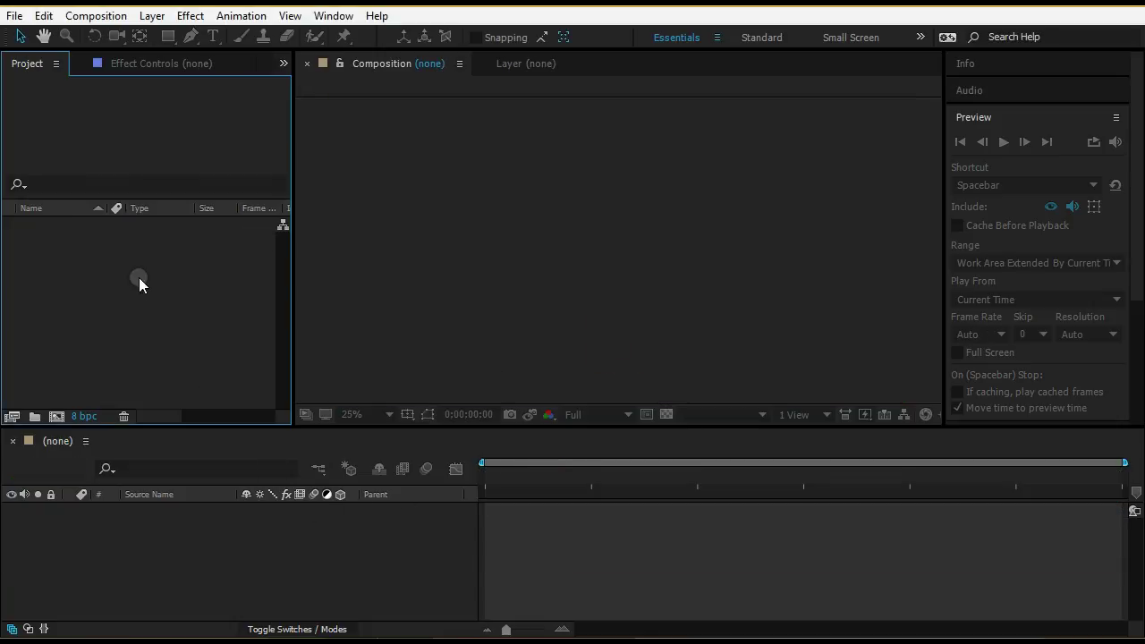
click(57, 413)
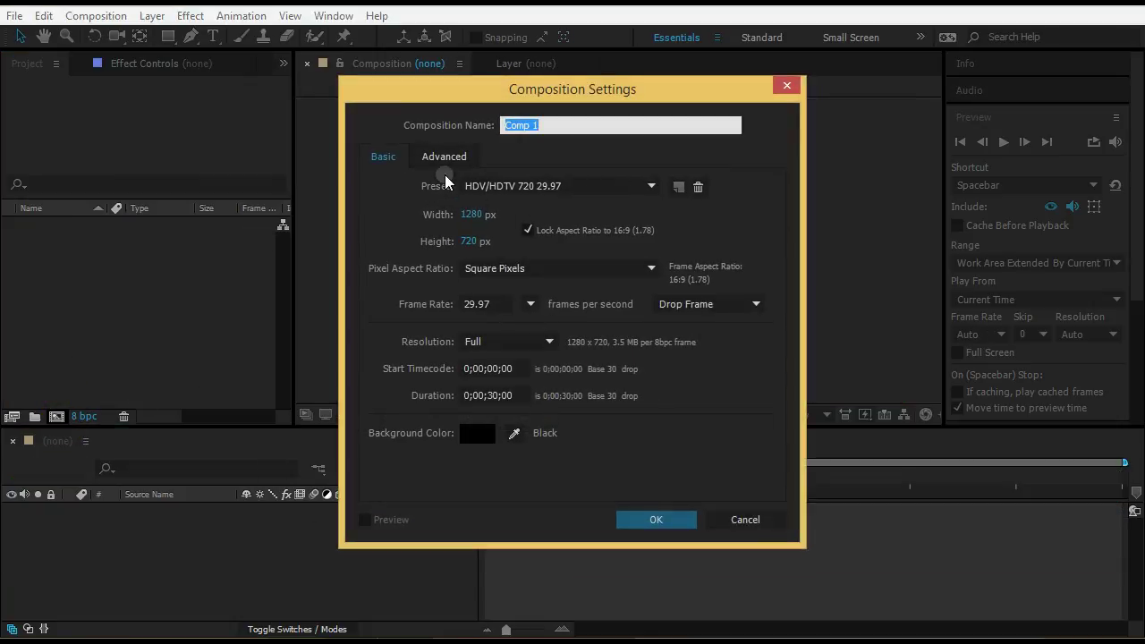
click(656, 514)
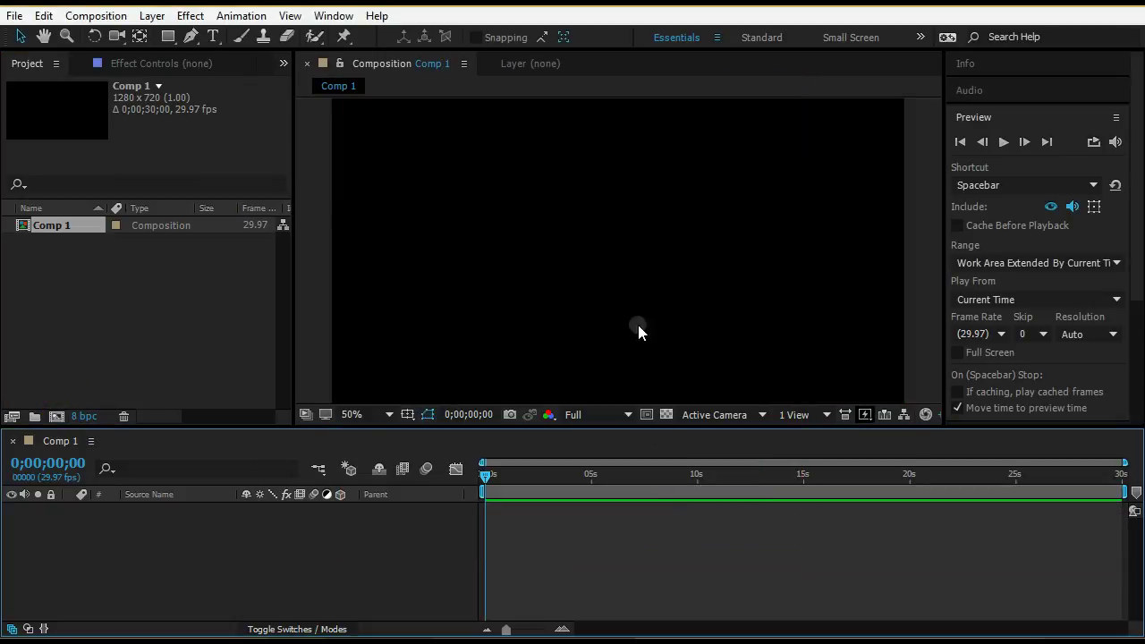
Add an orange solid layer filling Comp 1.
right_click(407, 526)
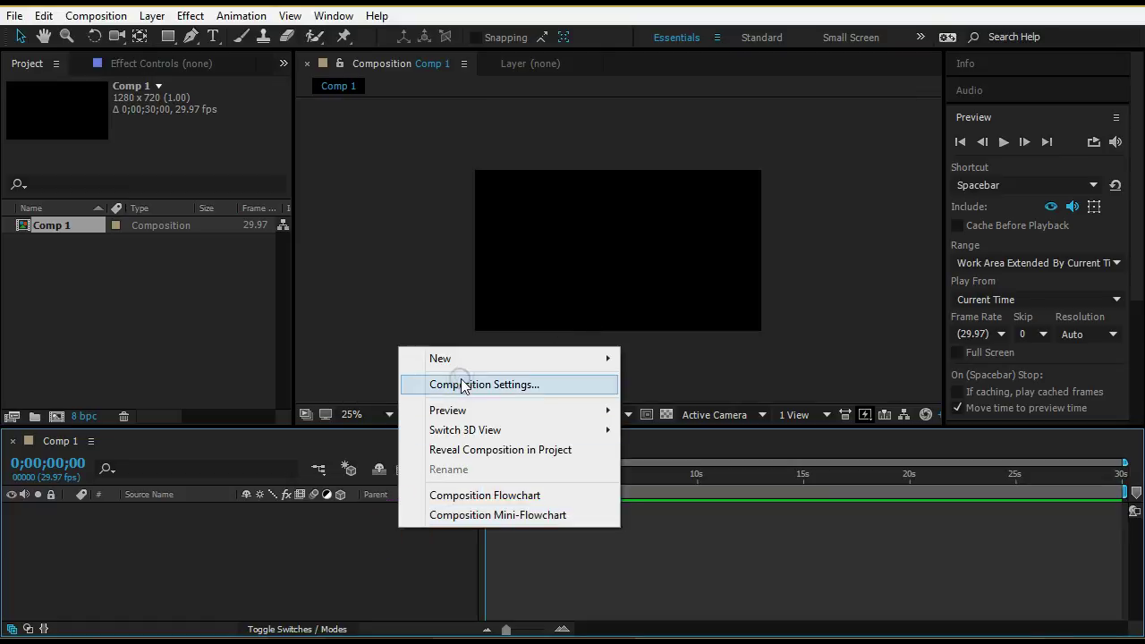
mouse_move(472, 360)
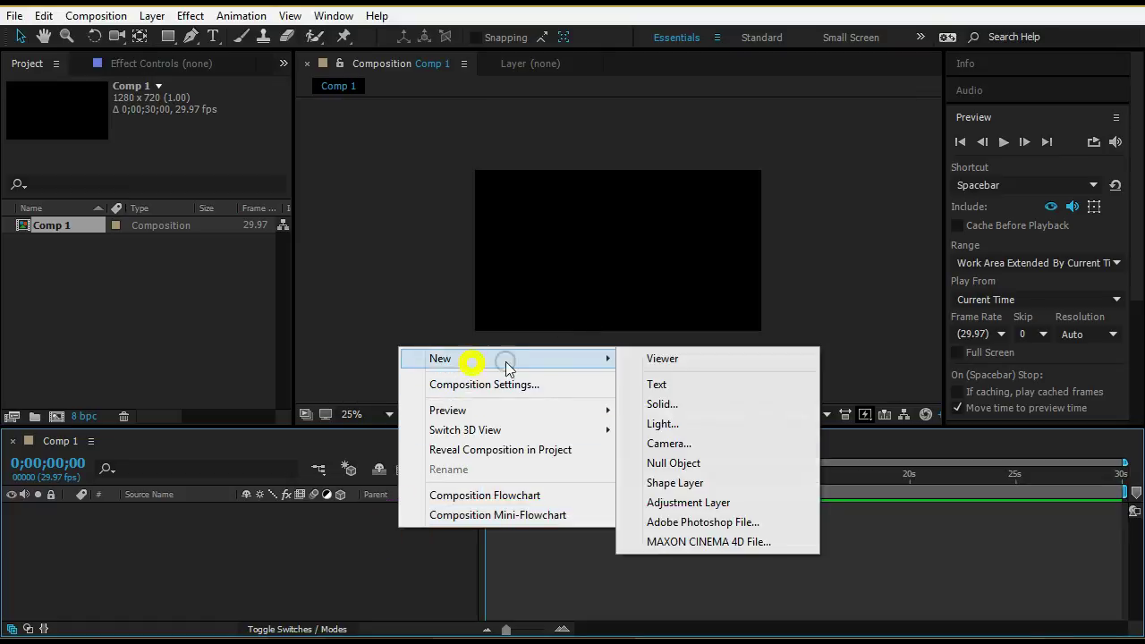
click(696, 406)
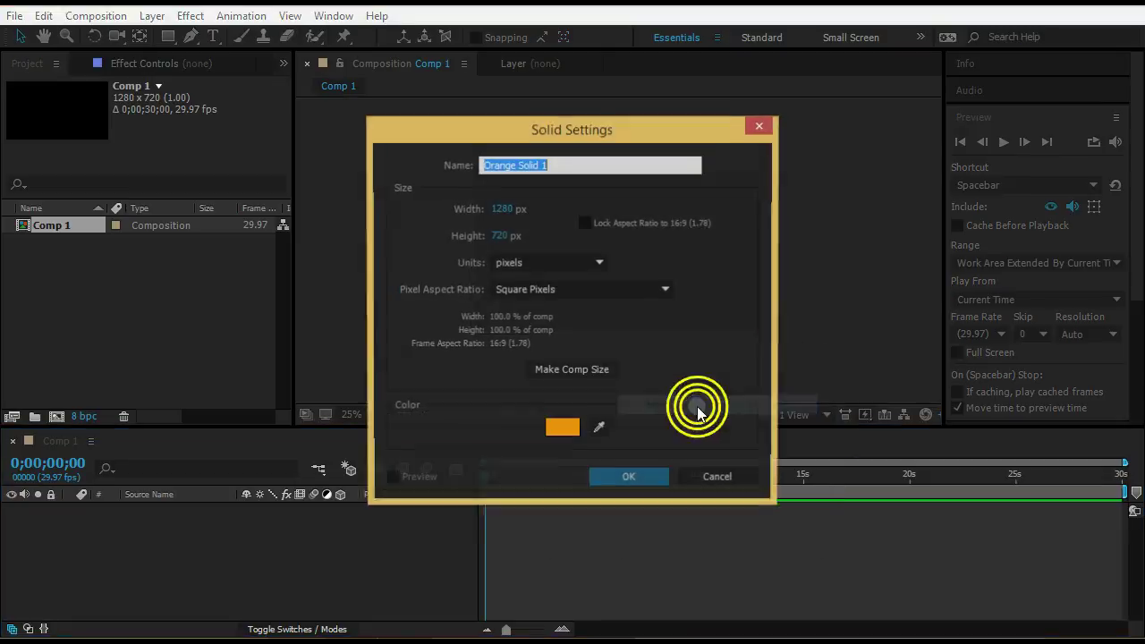
click(636, 476)
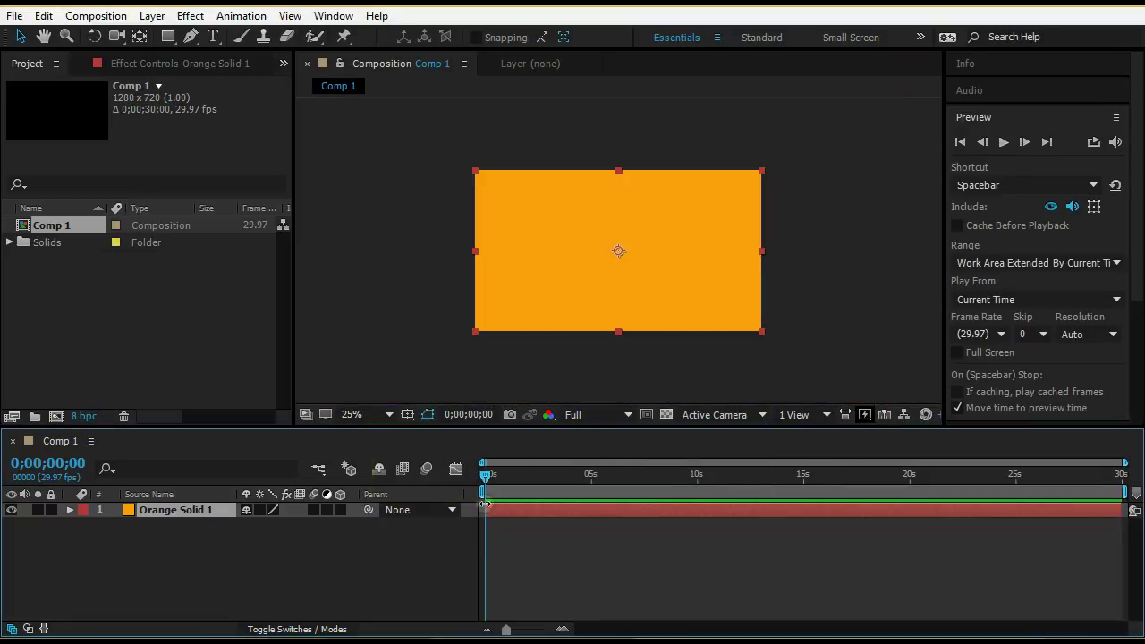
click(410, 561)
Add a new text layer reading 'BIG 5'.
right_click(411, 559)
mouse_move(486, 390)
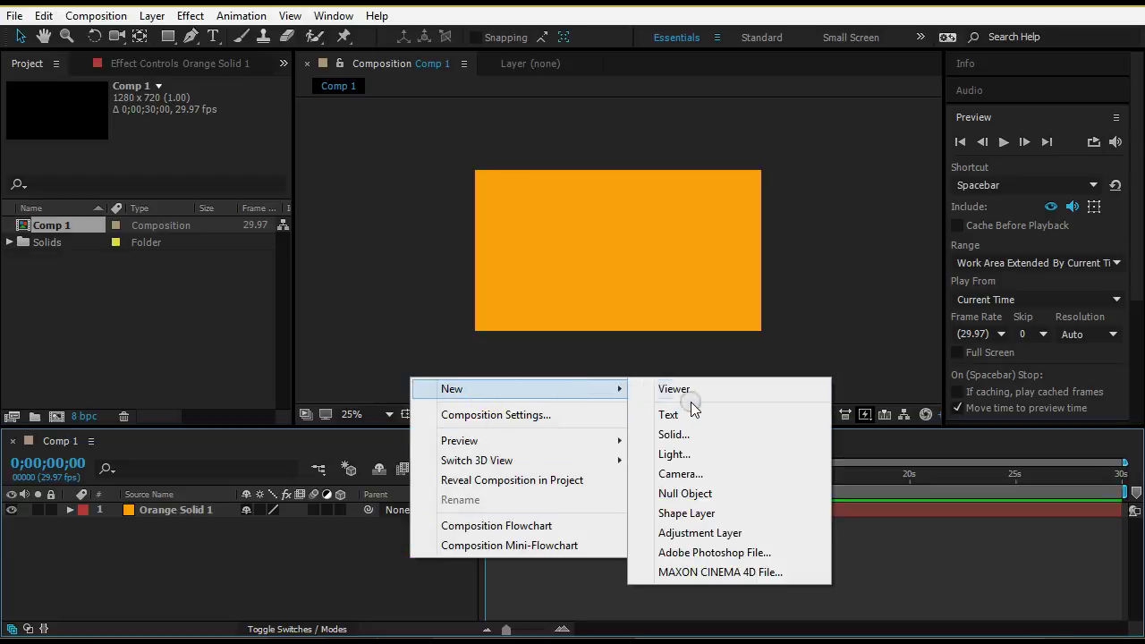
click(695, 416)
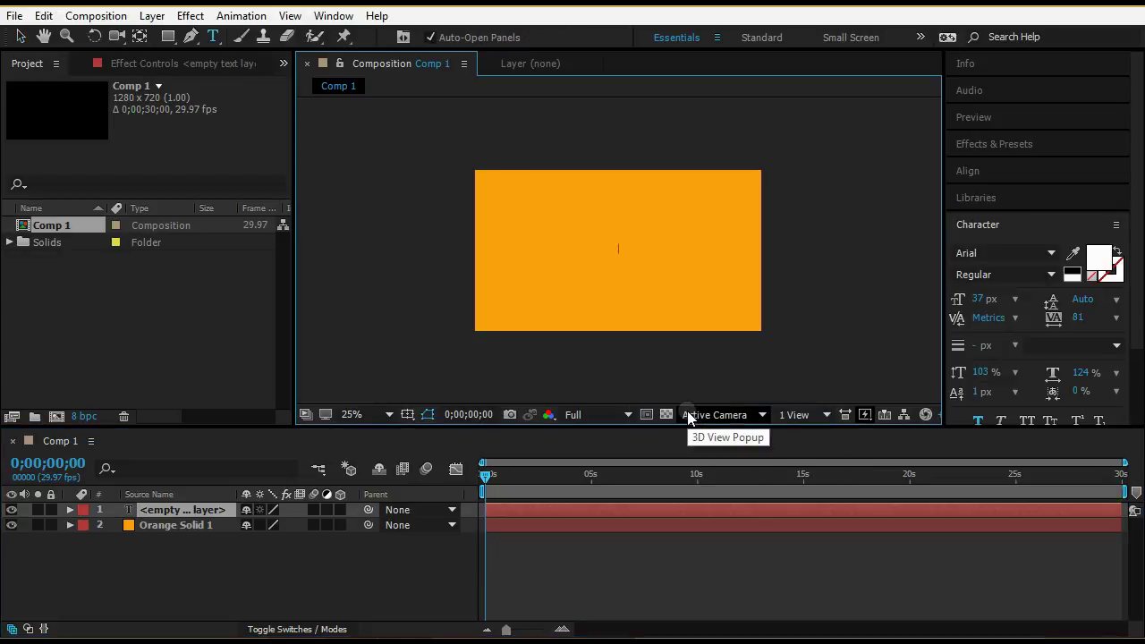
text(BIG)
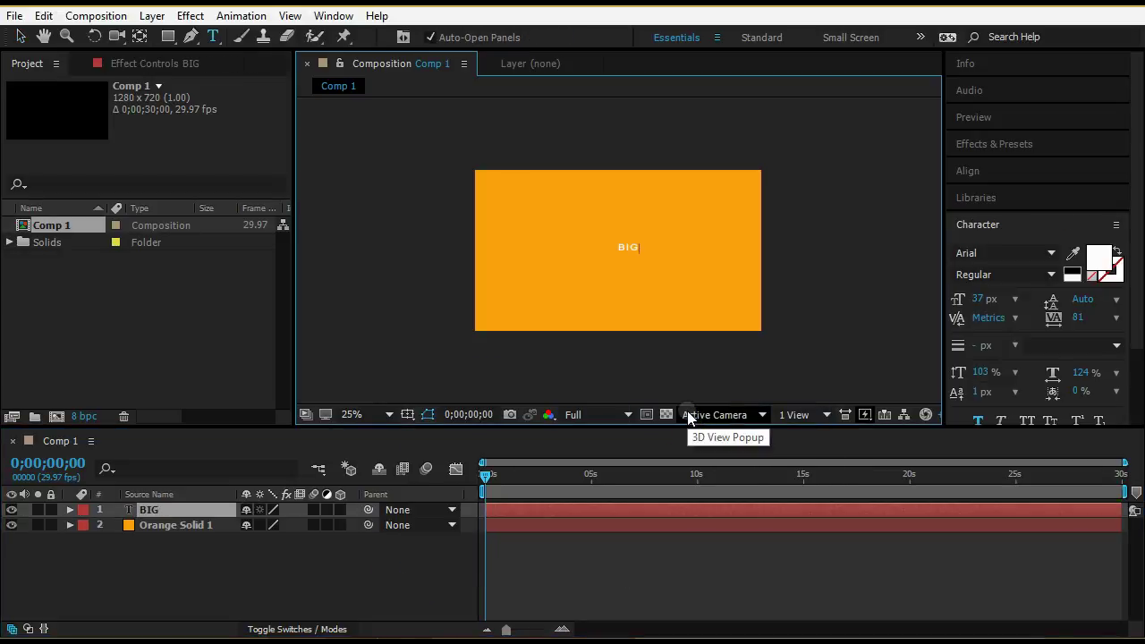
text( 5)
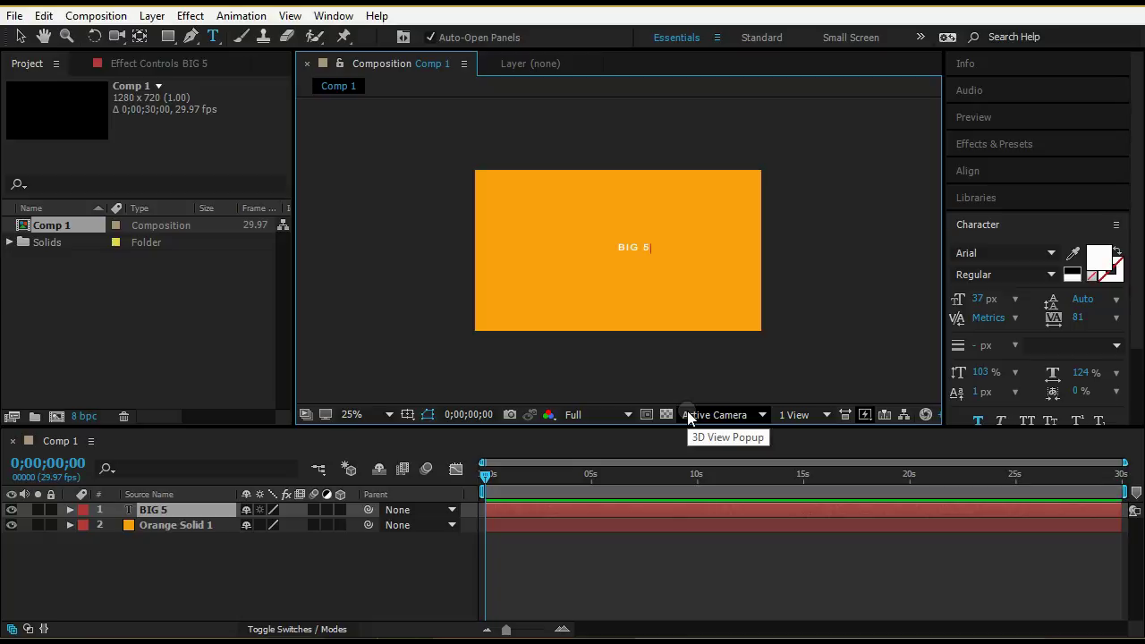
click(30, 37)
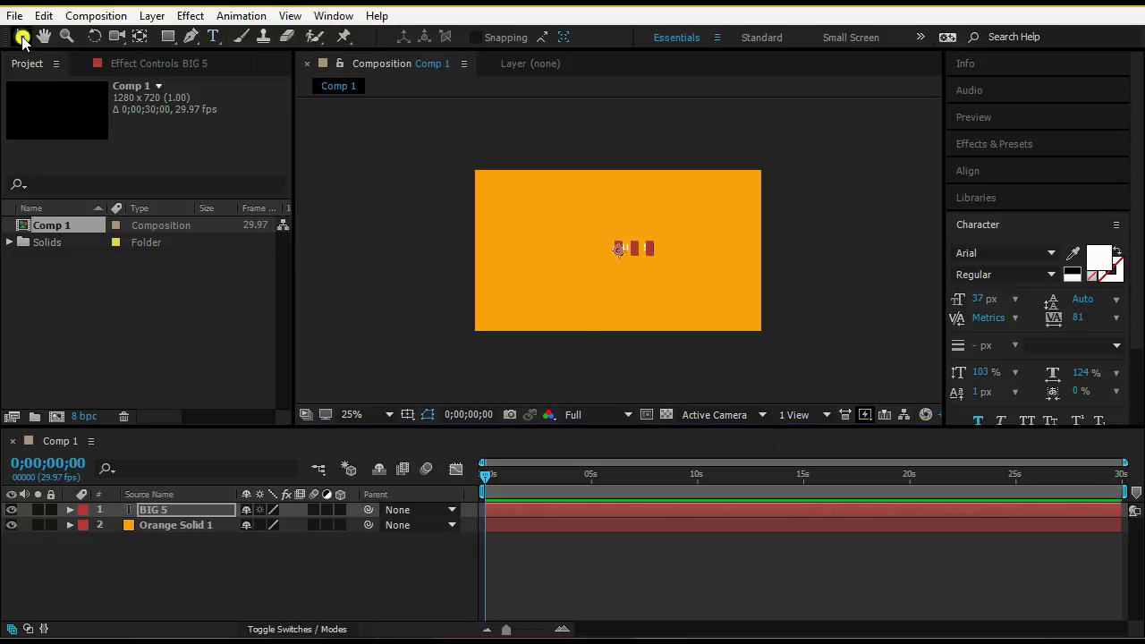
Scale the BIG 5 text up so it sits large across the composition centre.
mouse_move(656, 246)
mouse_down()
mouse_move(746, 208)
mouse_move(674, 240)
mouse_up()
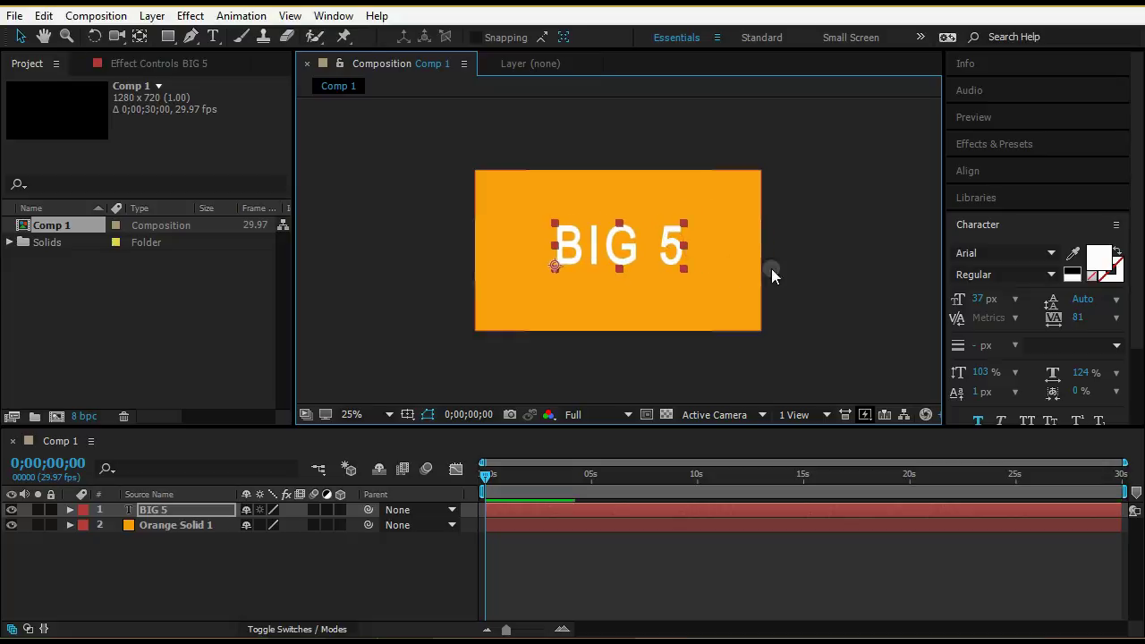
click(809, 270)
scroll(719, 269, up, 1)
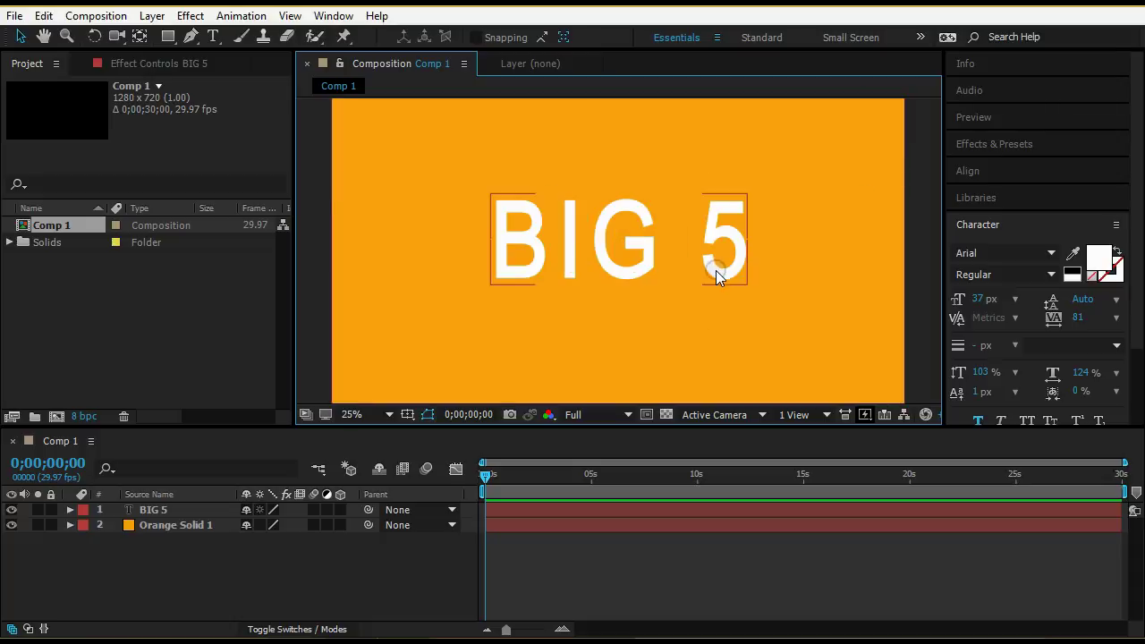
scroll(718, 260, down, 1)
click(402, 592)
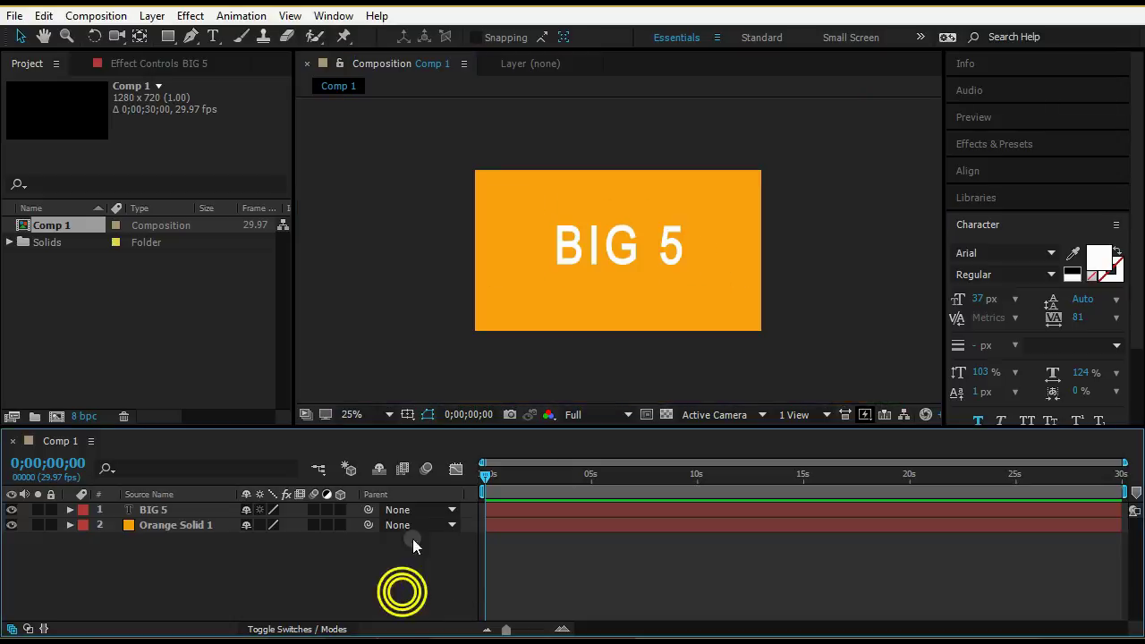
Draw a straight Pen-tool line from above the B to above the 5.
click(189, 41)
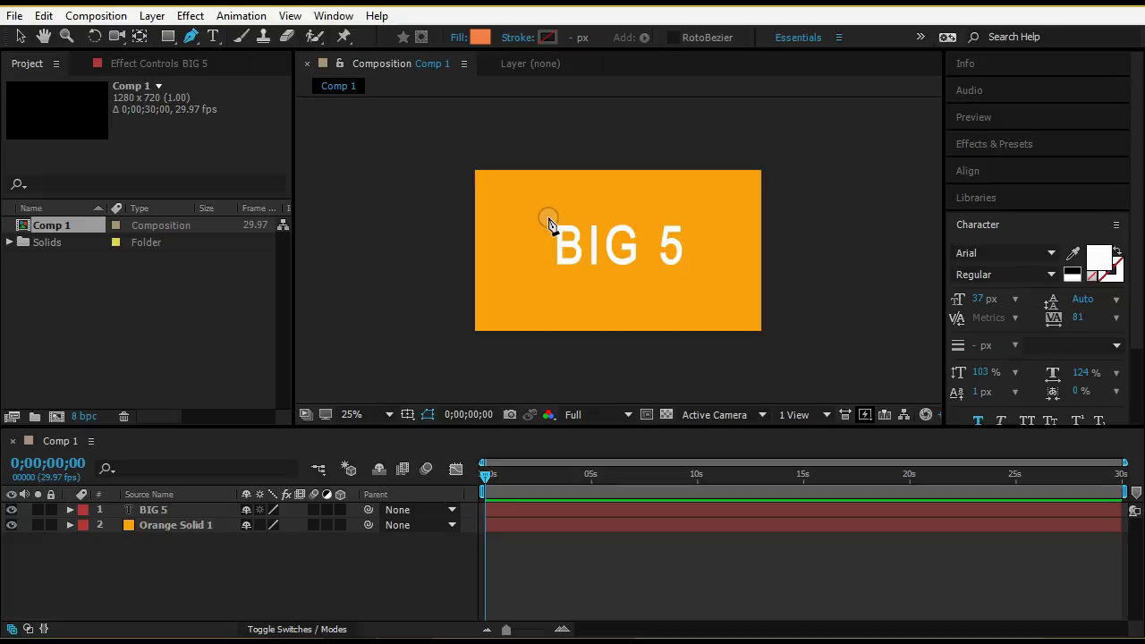
click(547, 217)
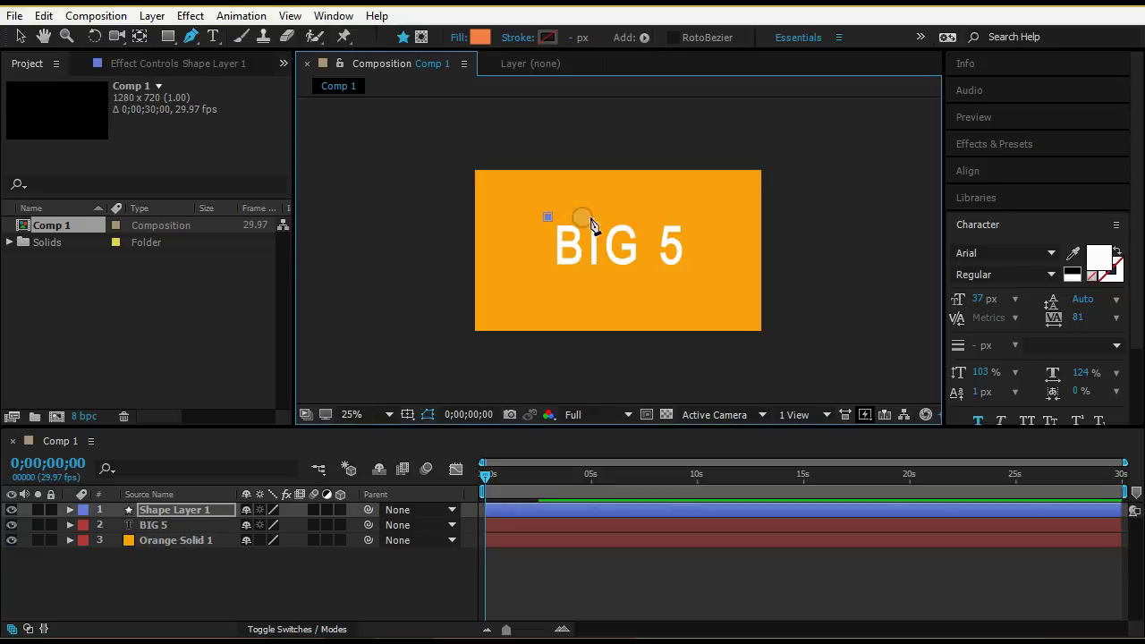
click(685, 216)
scroll(687, 223, up, 1)
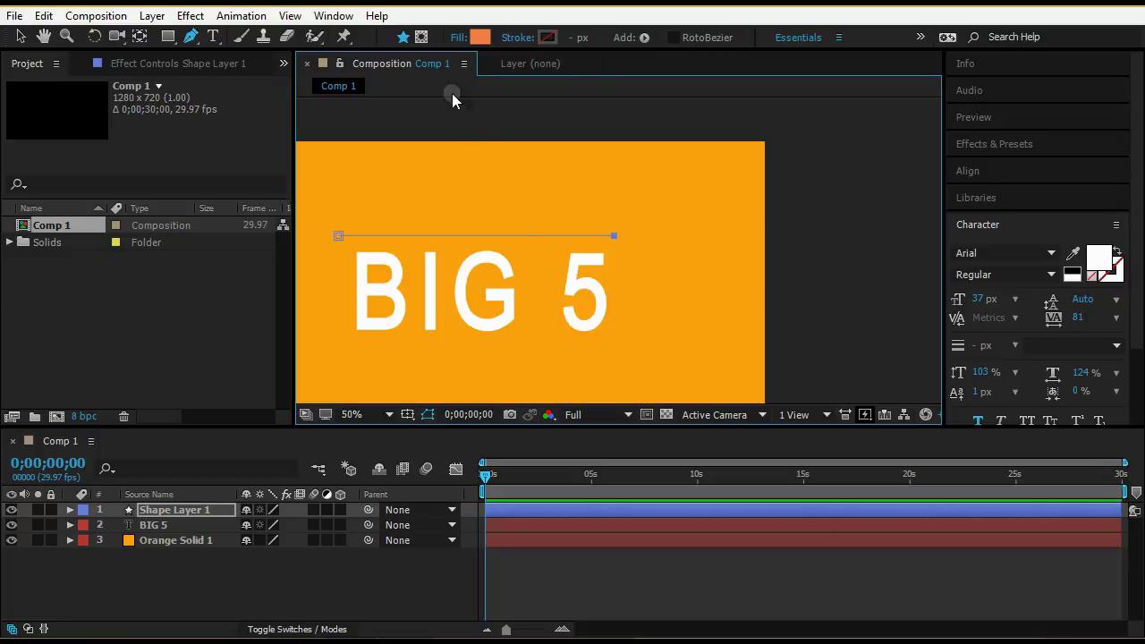
Set the line's fill to None.
click(455, 39)
click(481, 270)
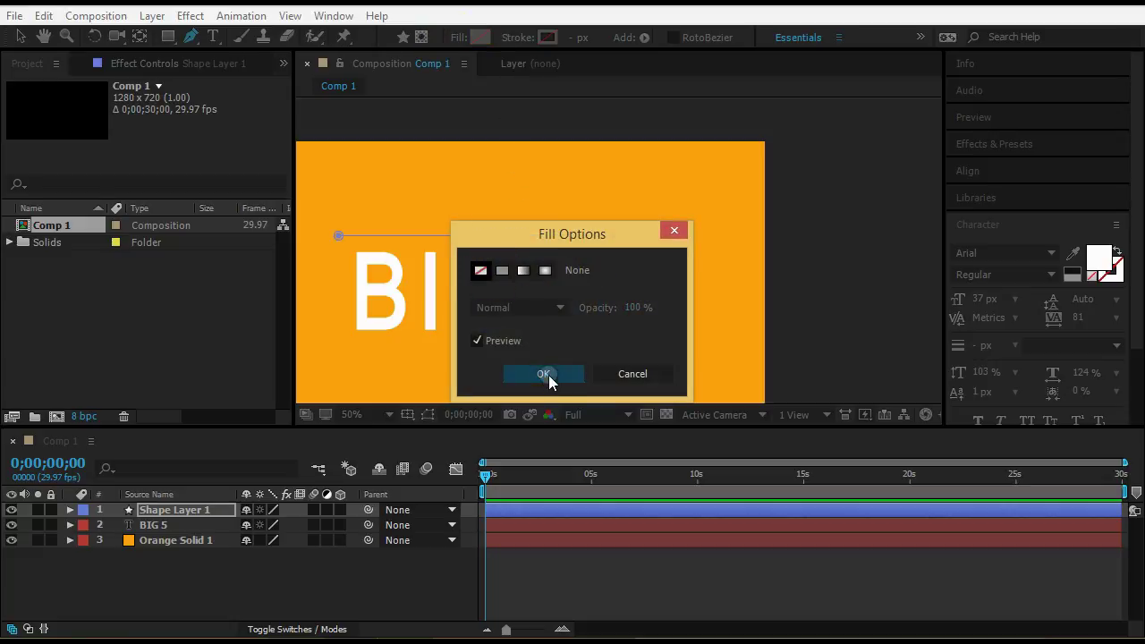
click(549, 375)
Give the line a solid white 11 px stroke.
click(526, 39)
click(572, 271)
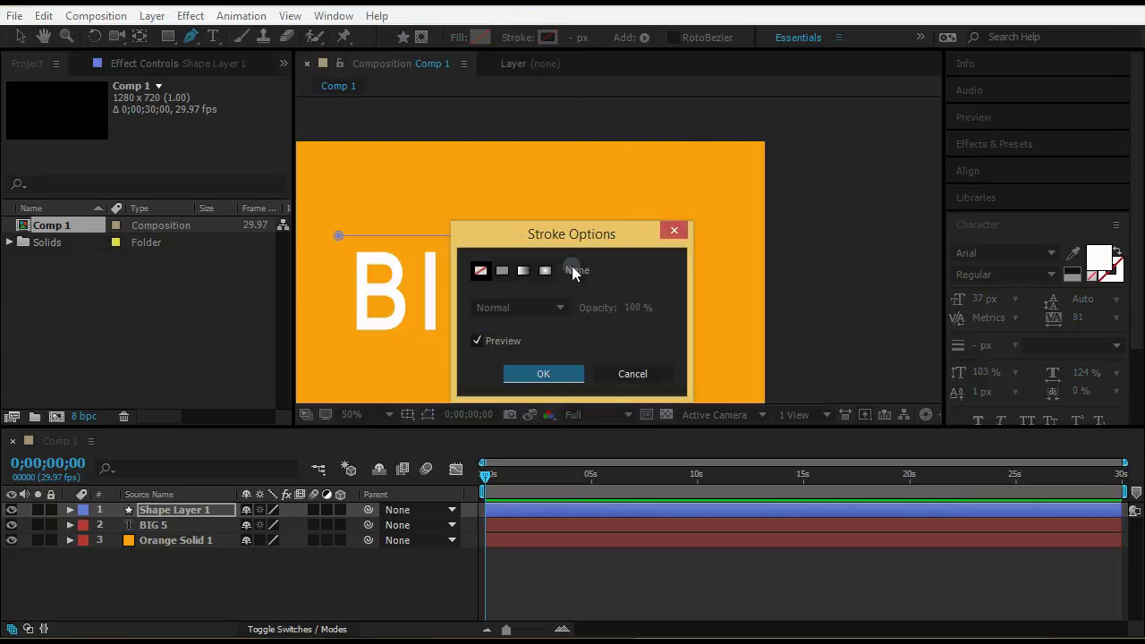
click(502, 270)
click(543, 373)
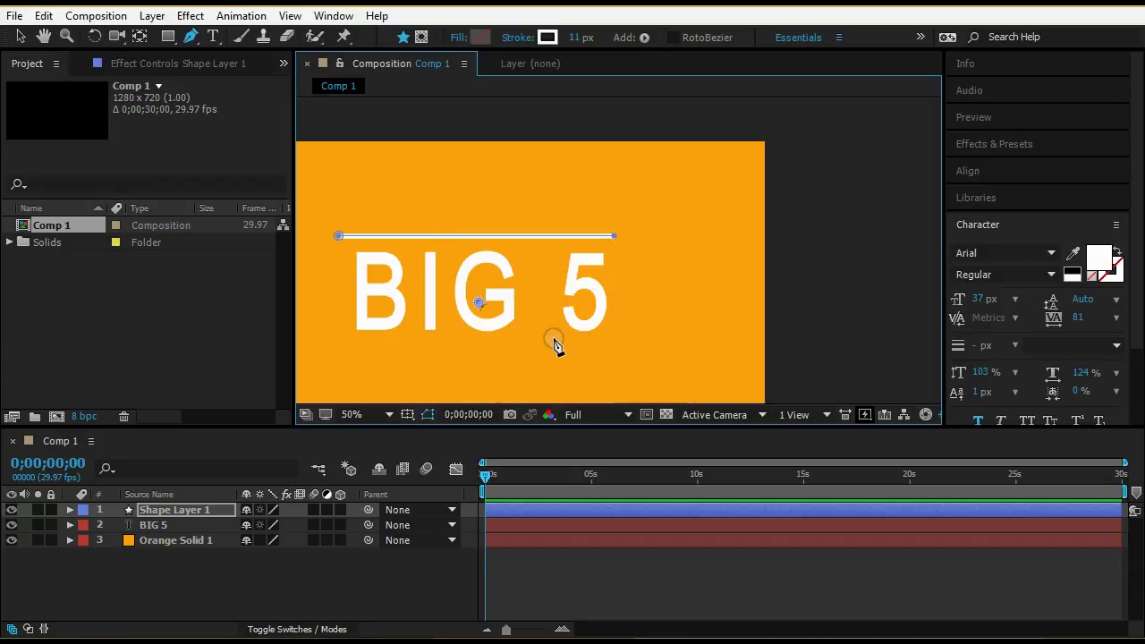
click(437, 582)
scroll(531, 281, down, 2)
drag(439, 255, 636, 238)
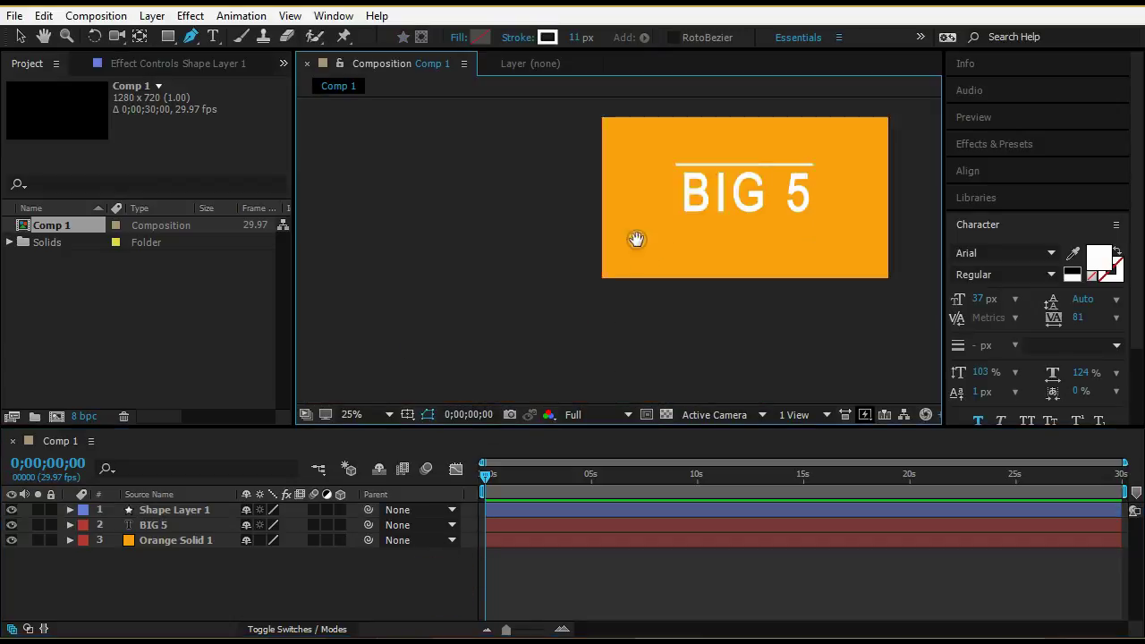
key(h)
key(g)
scroll(582, 286, down, 3)
scroll(588, 281, up, 2)
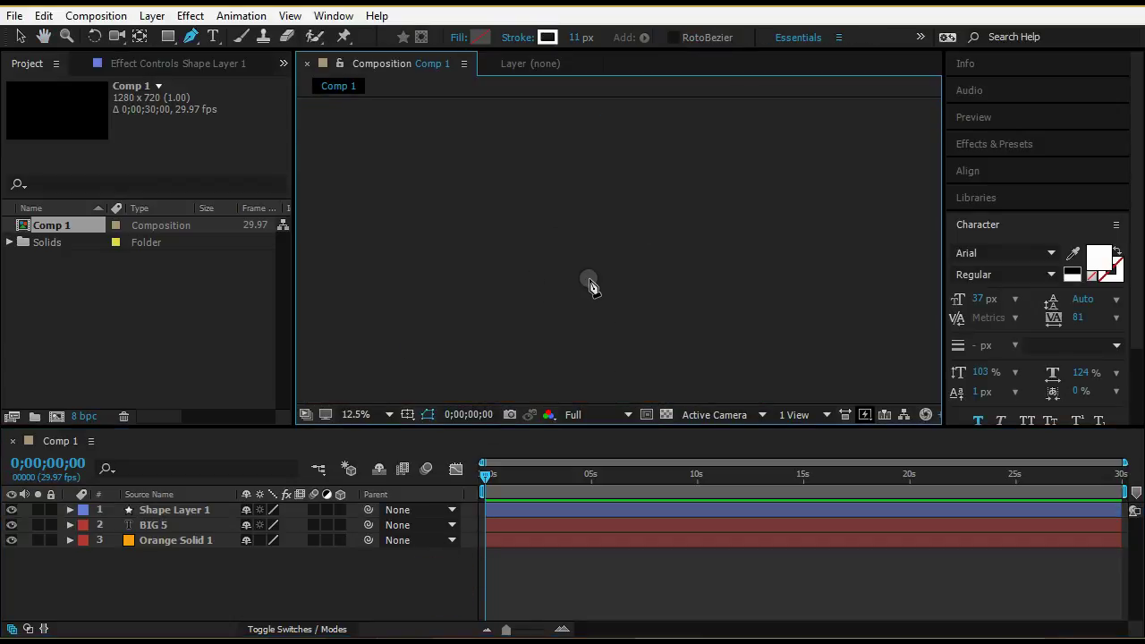
scroll(590, 284, up, 1)
click(22, 38)
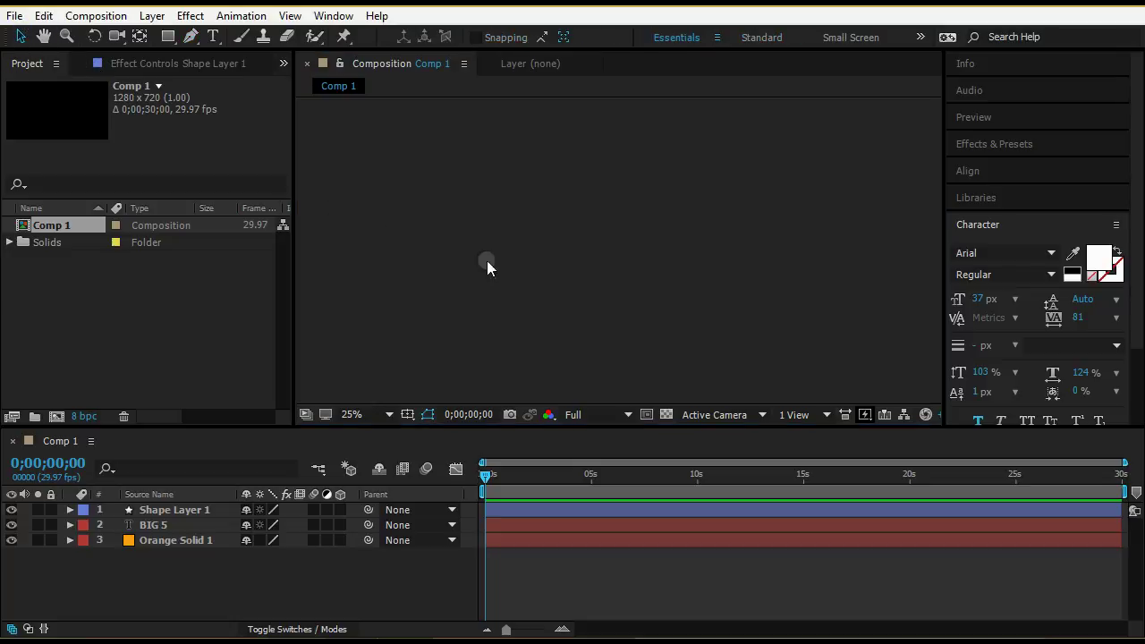
click(531, 283)
scroll(535, 285, down, 3)
scroll(591, 299, up, 1)
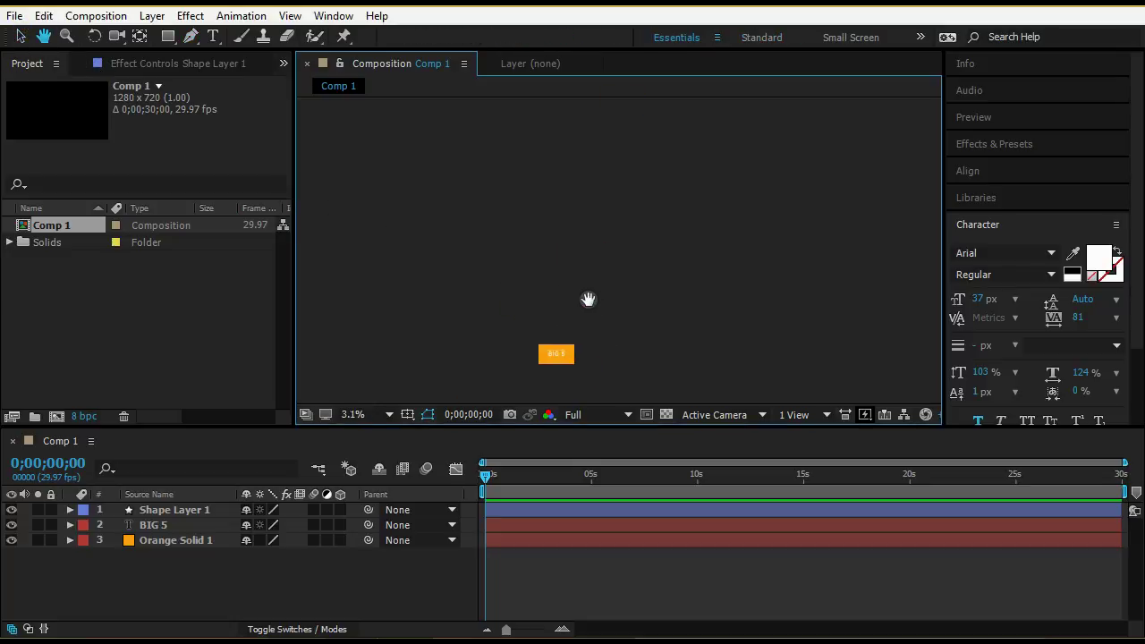
scroll(596, 291, down, 3)
scroll(599, 299, up, 1)
scroll(591, 272, up, 1)
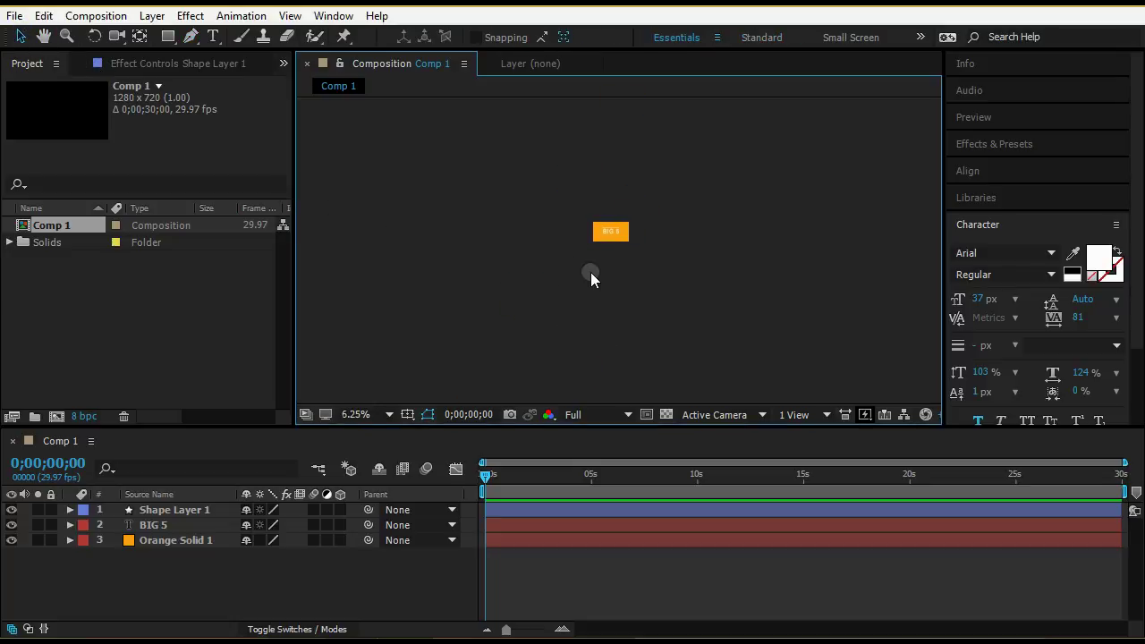
scroll(629, 226, up, 3)
scroll(640, 305, up, 2)
scroll(646, 281, up, 1)
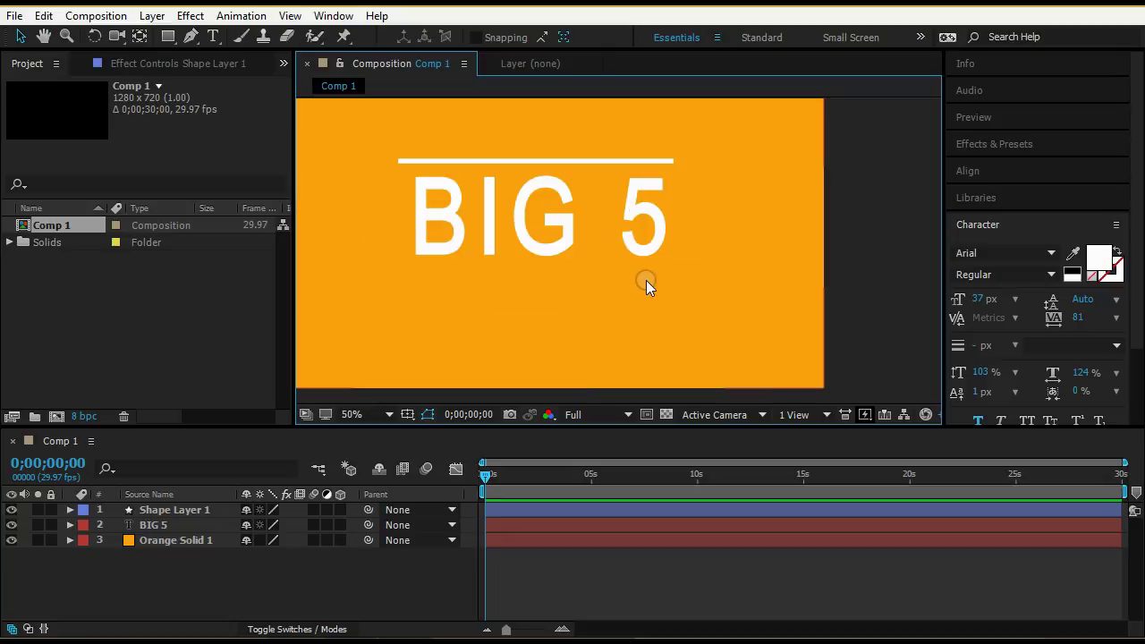
scroll(647, 275, up, 2)
scroll(648, 276, down, 1)
drag(650, 276, 692, 301)
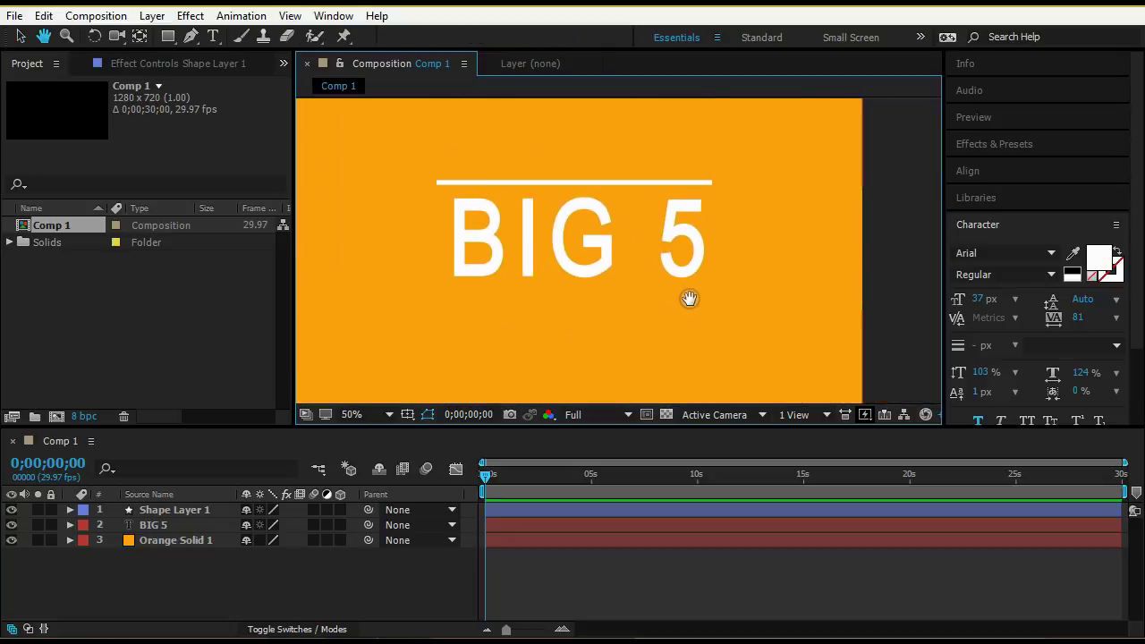
click(632, 189)
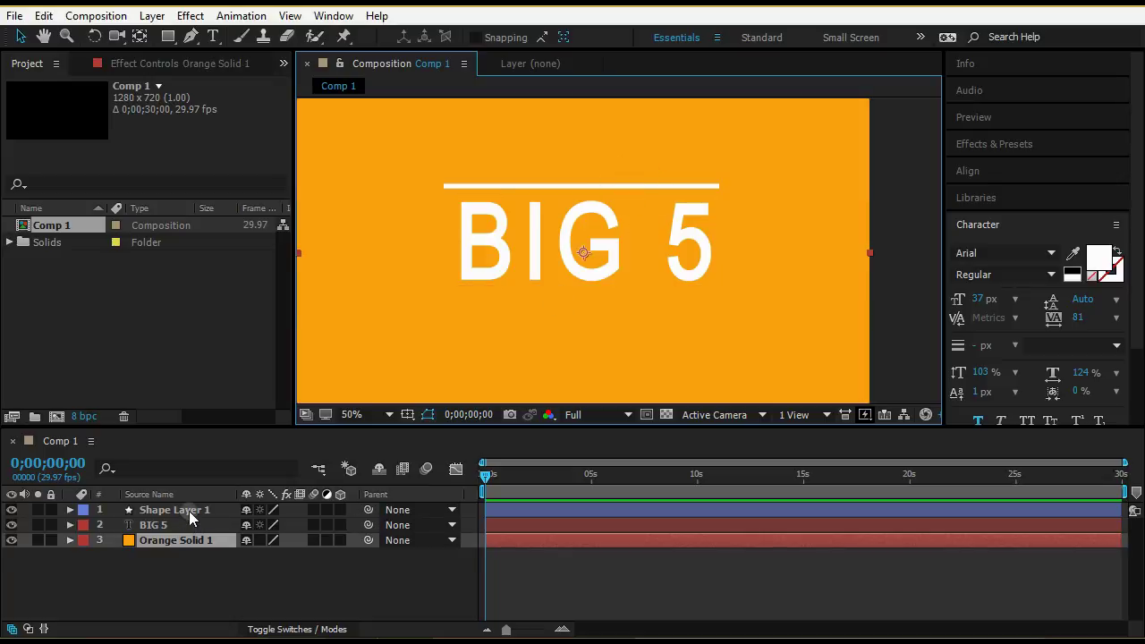
click(631, 185)
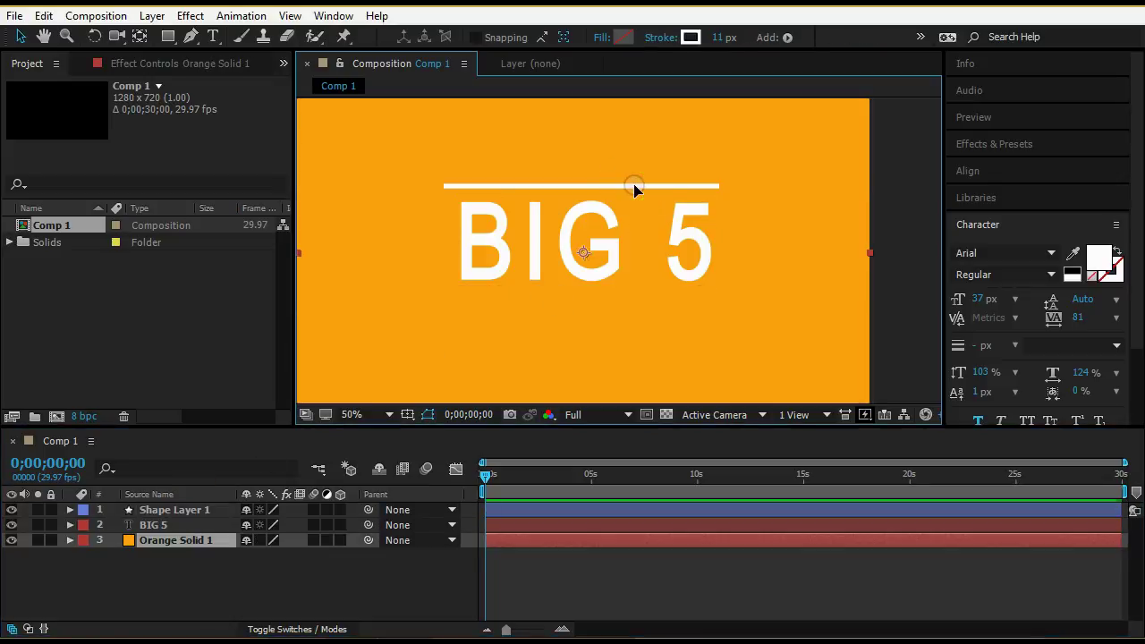
drag(633, 186, 621, 193)
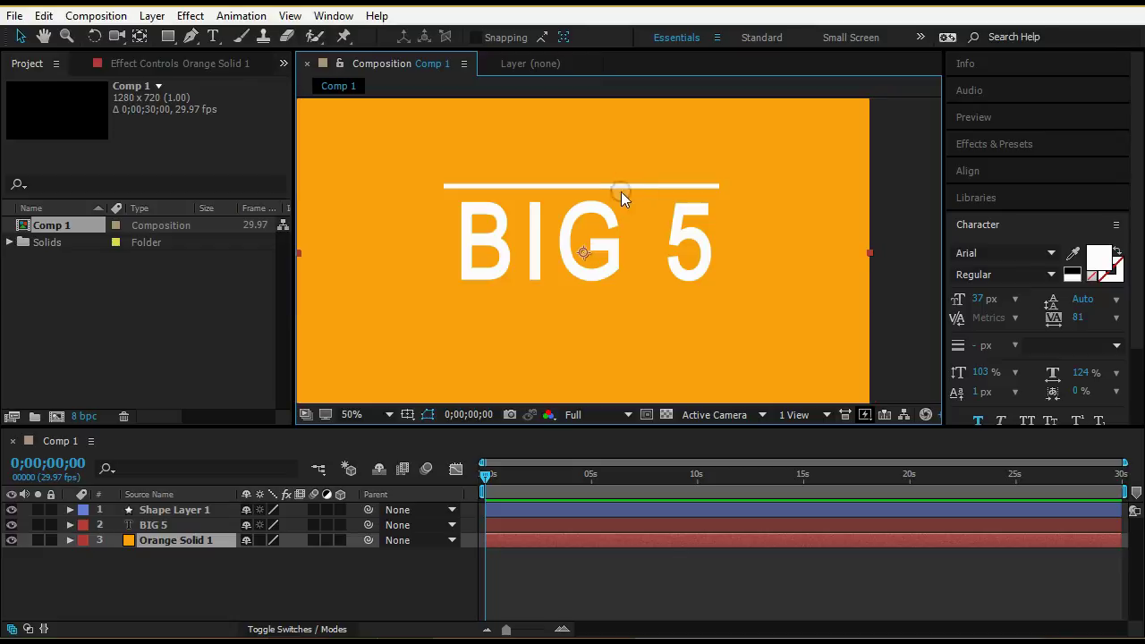
click(216, 511)
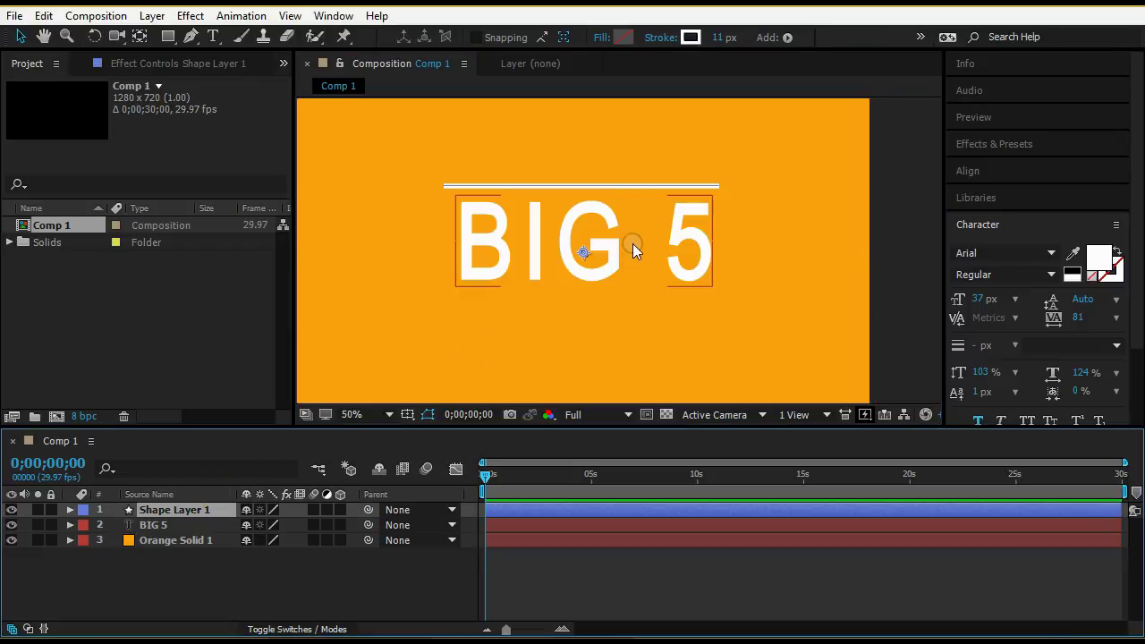
key(comma)
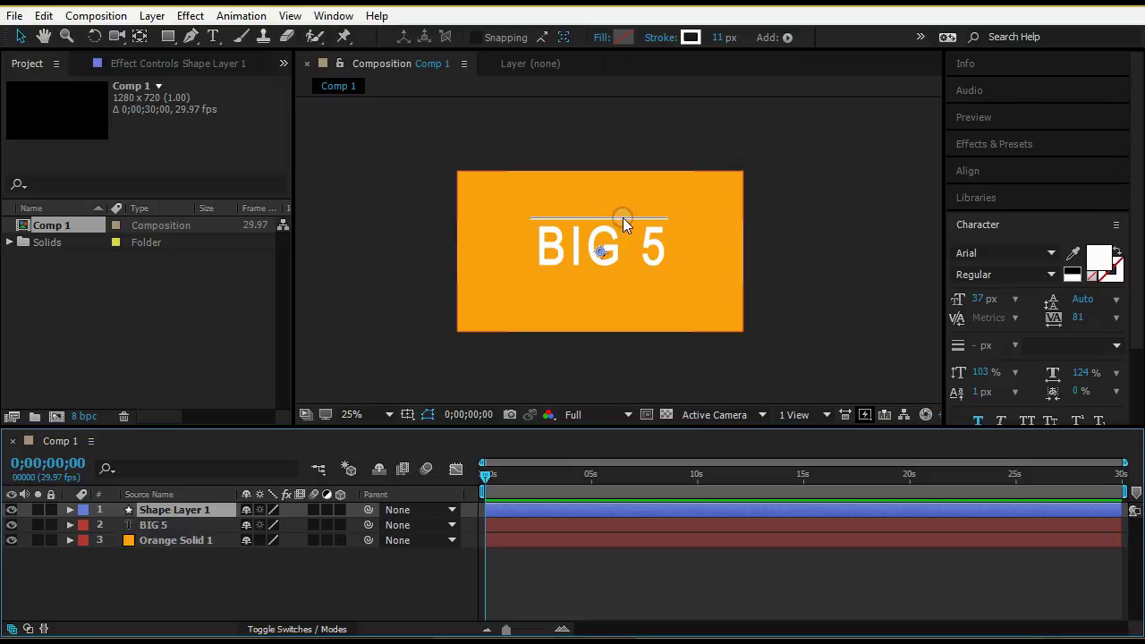
click(624, 220)
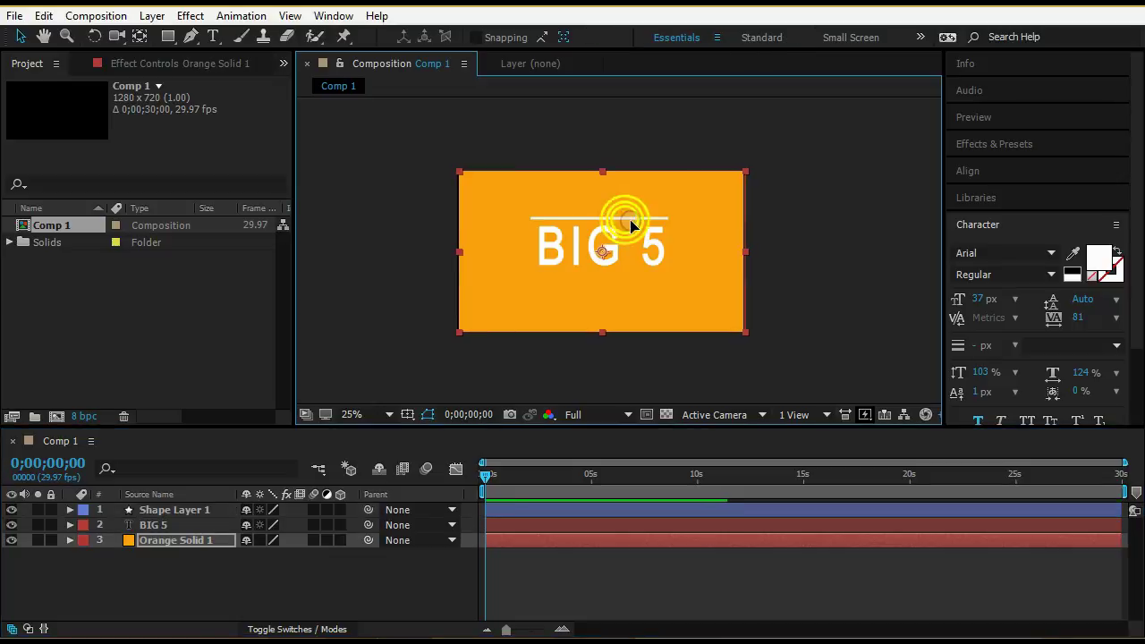
key(period)
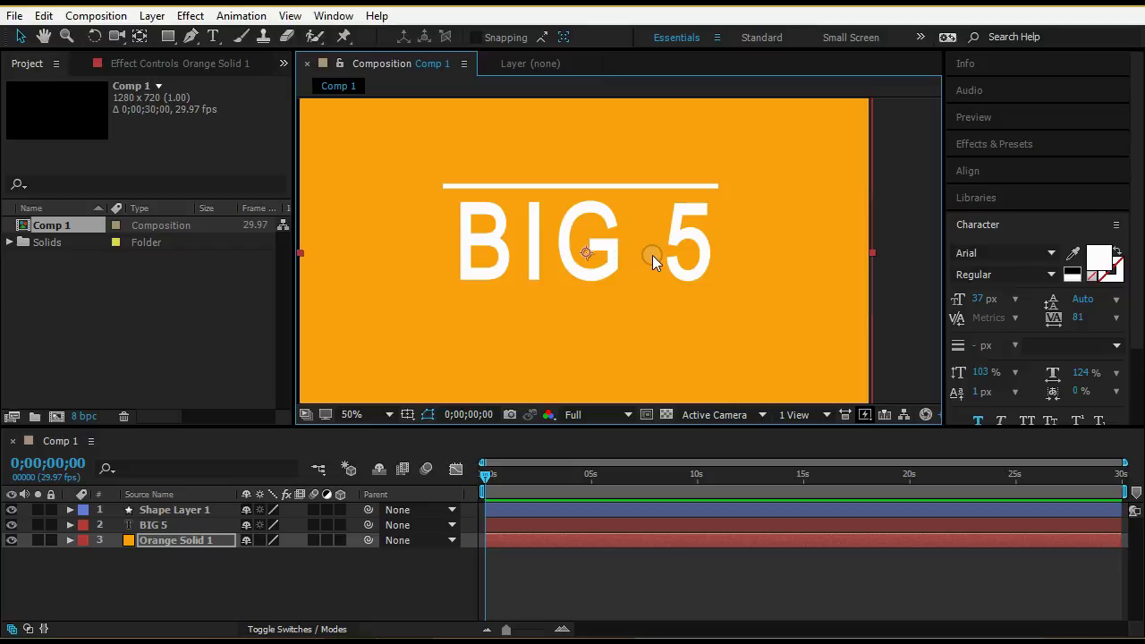
click(882, 286)
key(comma)
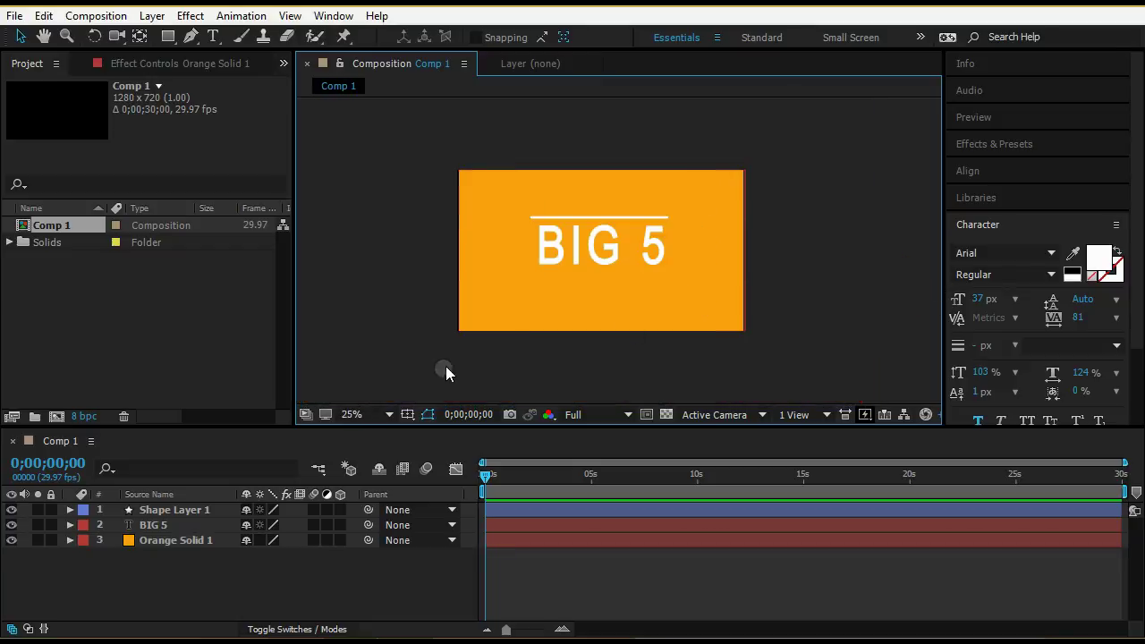
click(215, 528)
click(215, 535)
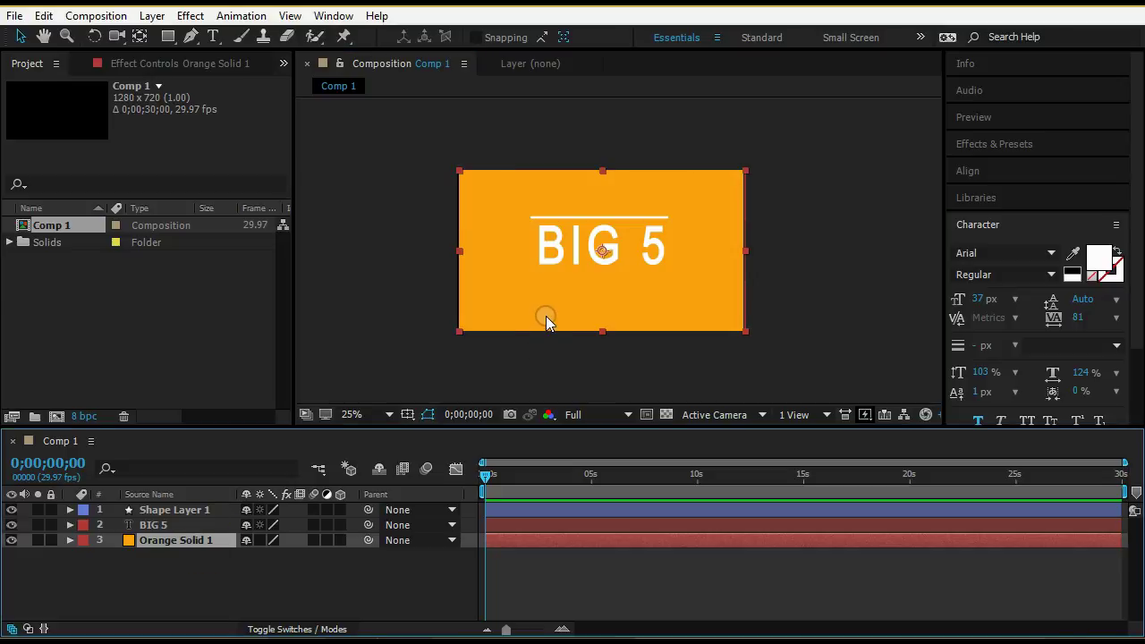
drag(548, 322, 545, 319)
click(792, 314)
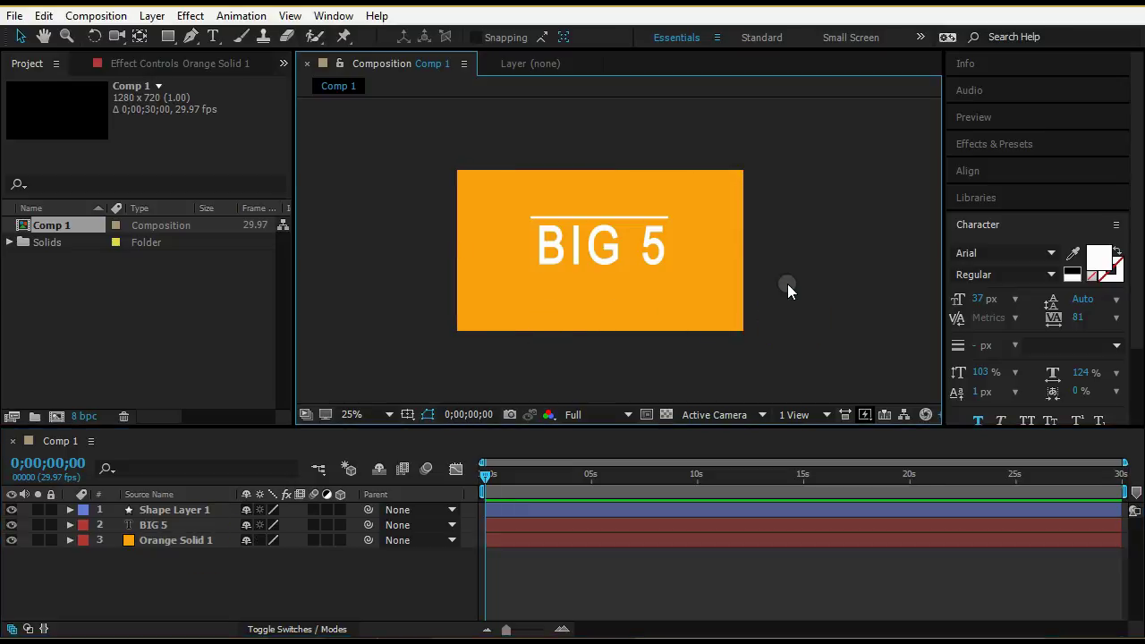
key(period)
key(period)
click(158, 510)
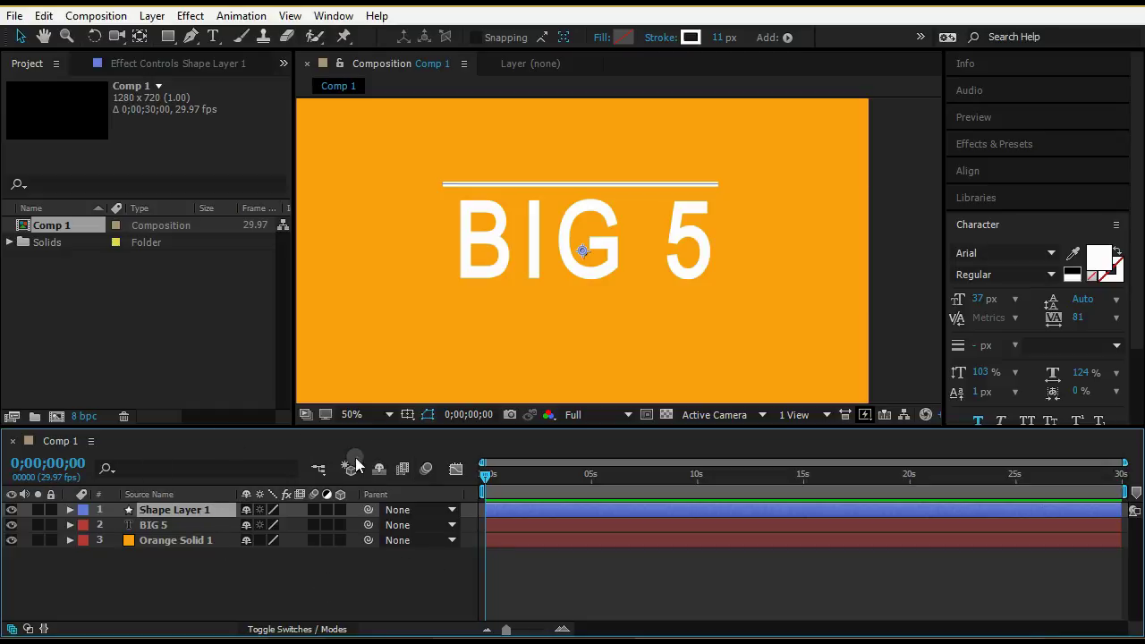
Add Trim Paths to Shape Layer 1's contents and expand Trim Paths 1.
click(70, 510)
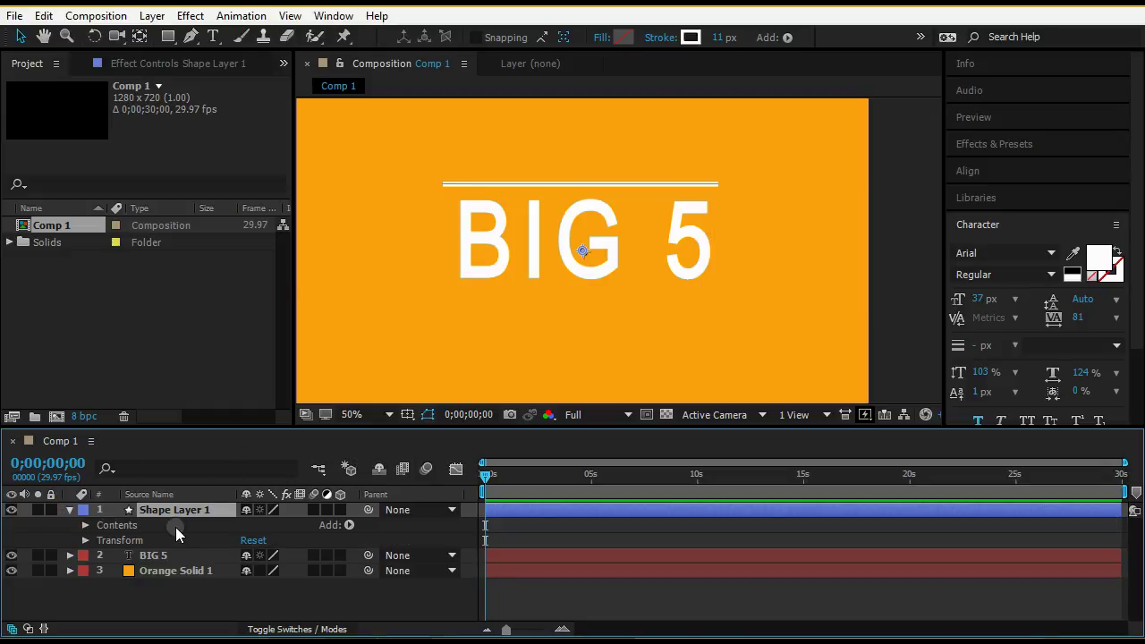
click(348, 525)
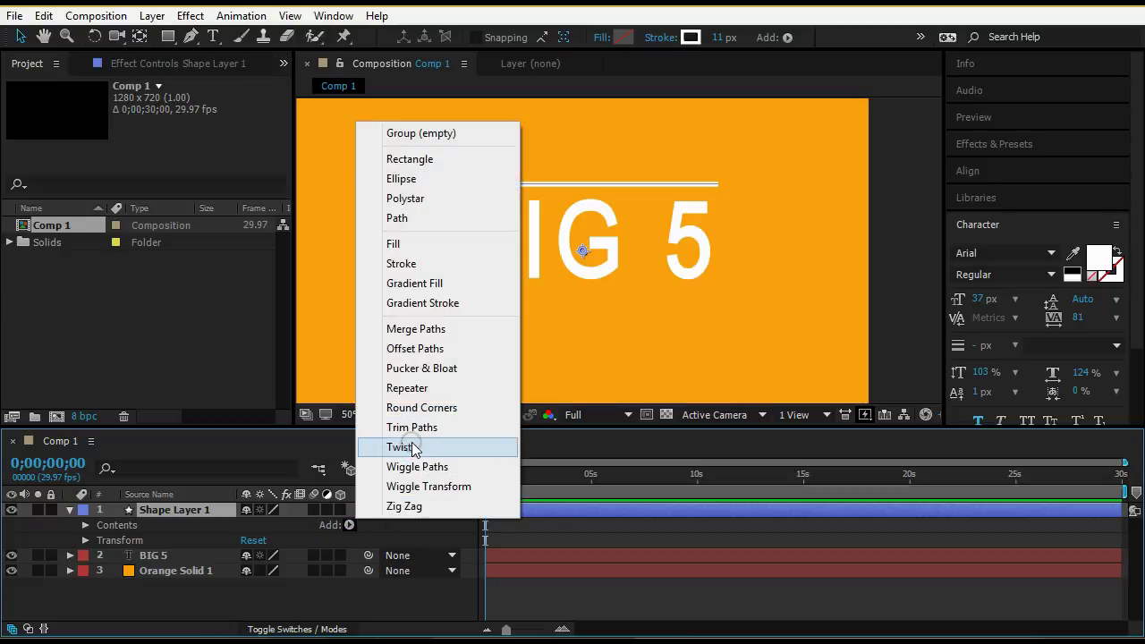
click(399, 427)
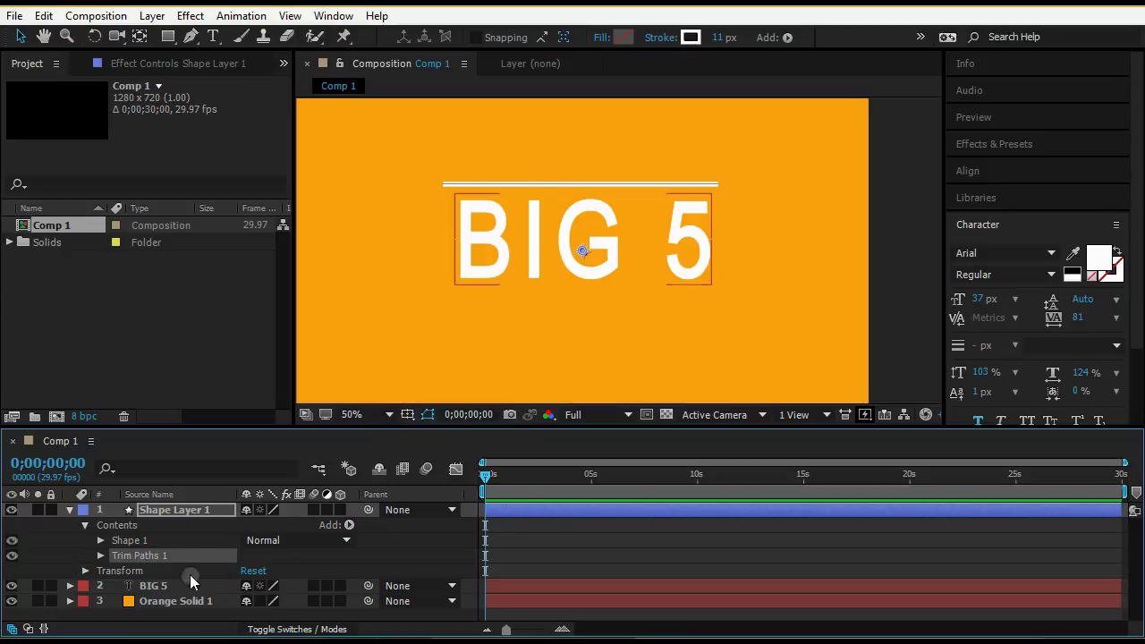
click(101, 557)
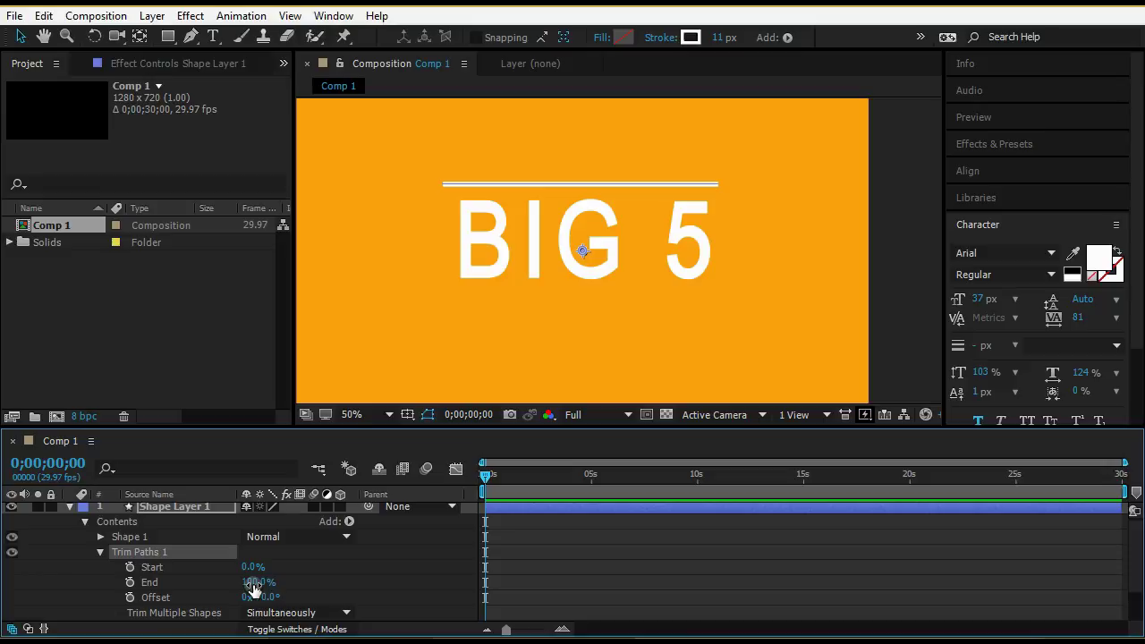
Set Trim Paths Start to 50% and End to 50%.
click(250, 568)
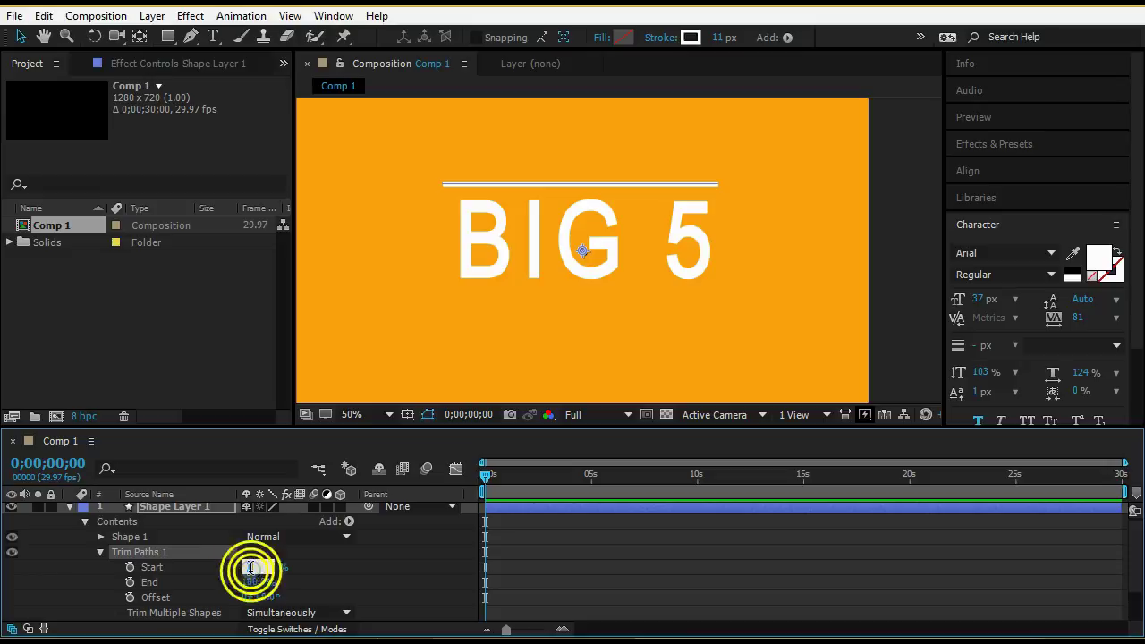
text(50)
key(Return)
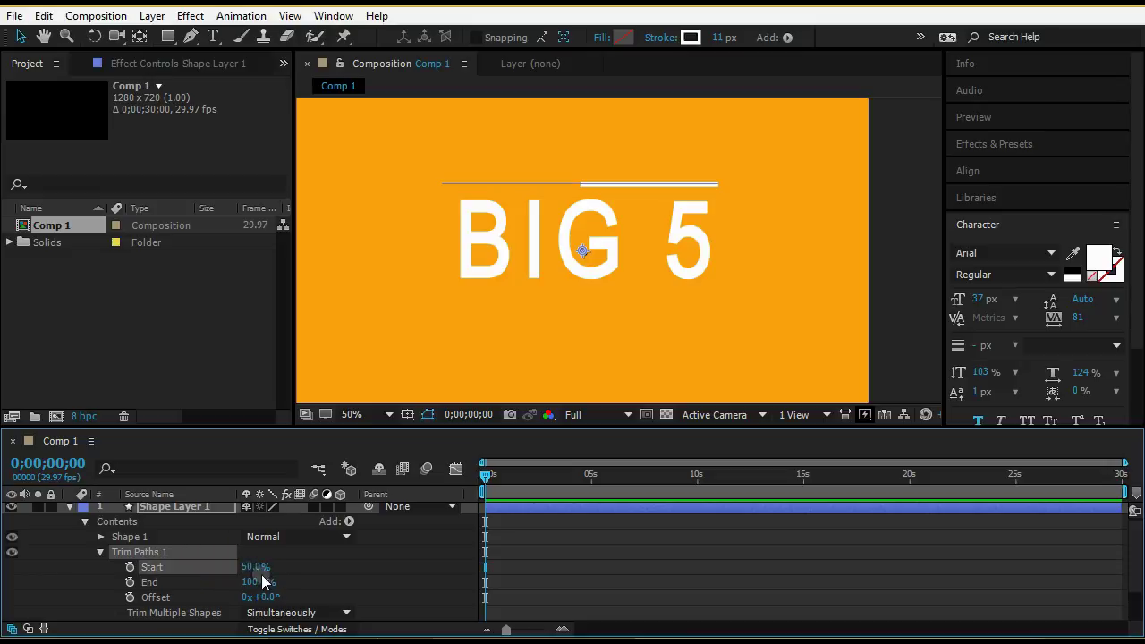
click(255, 583)
text(50)
key(Return)
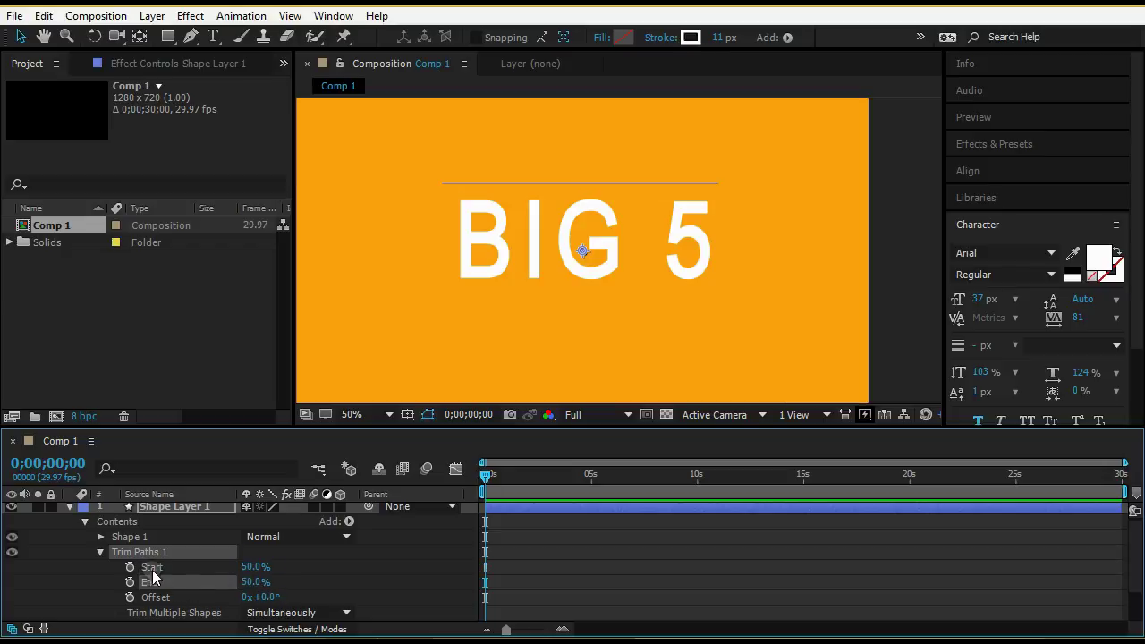
Set Start and End keyframes at 50% on frame 0, then go to 0;00;00;20.
click(130, 567)
click(130, 583)
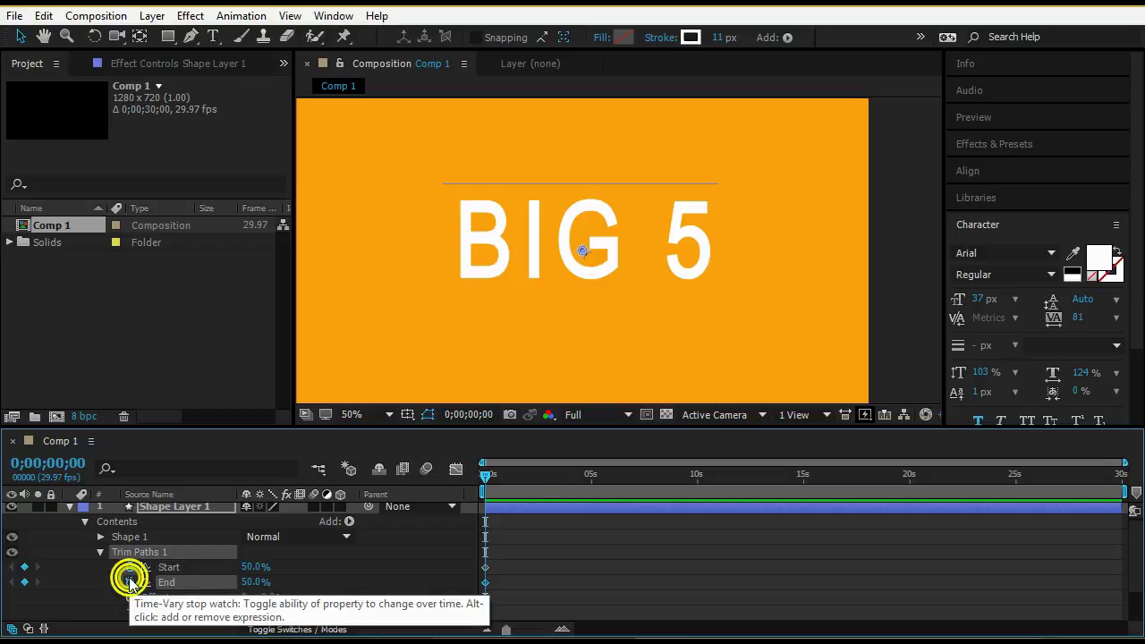
drag(490, 484, 500, 483)
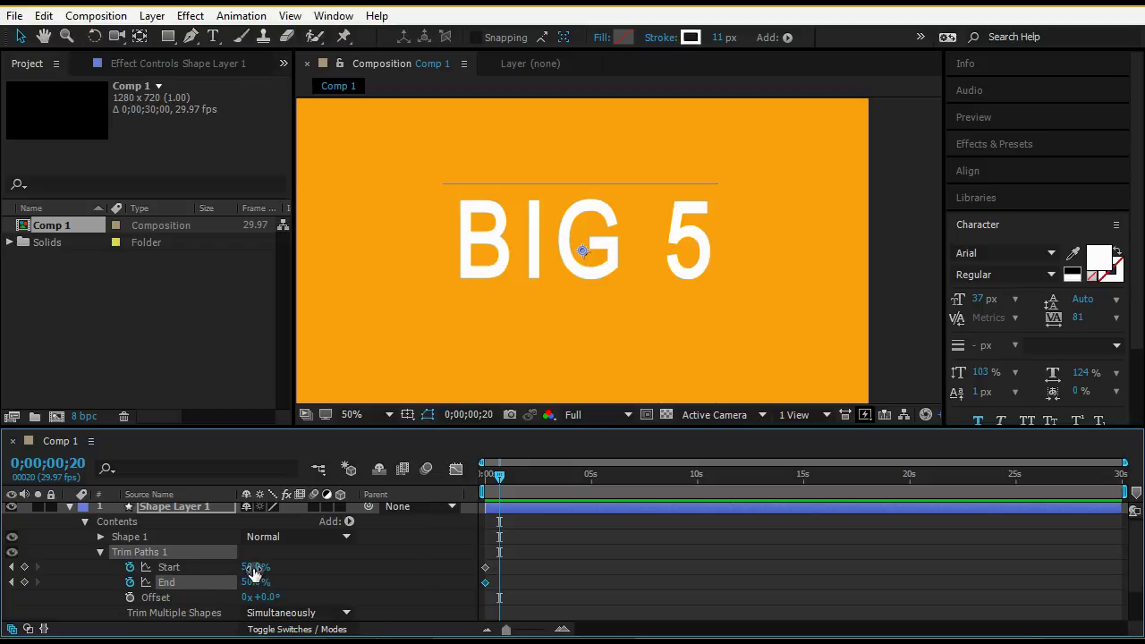
Key Start at 100% and End at 0% at frame 20, then return to frame 0.
click(253, 567)
text(00)
key(Return)
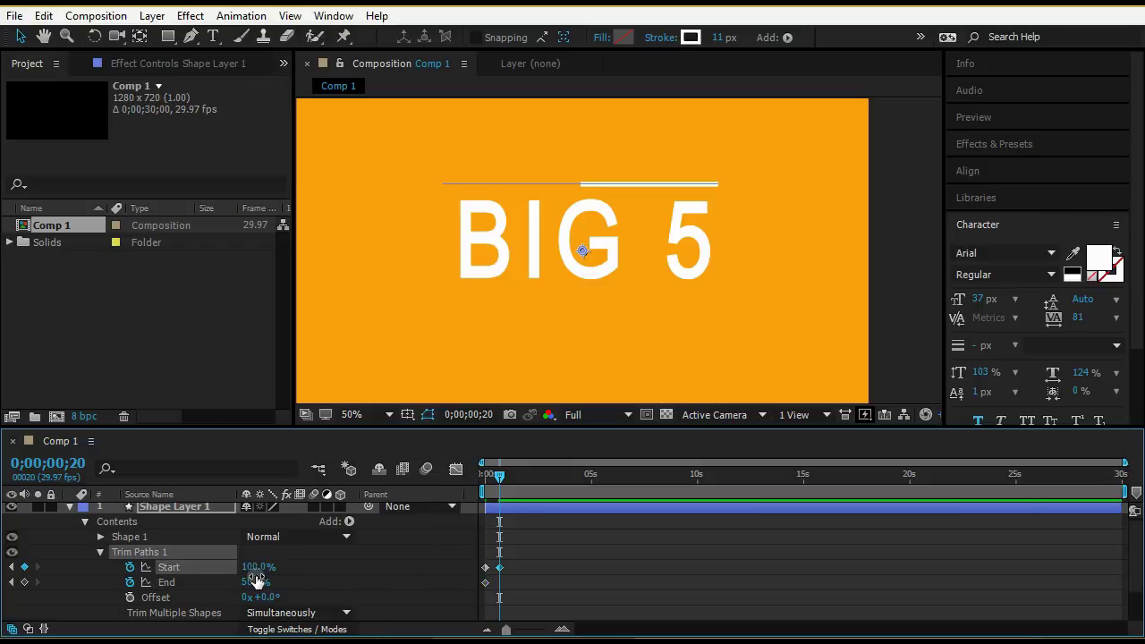
click(253, 582)
text(0)
key(Return)
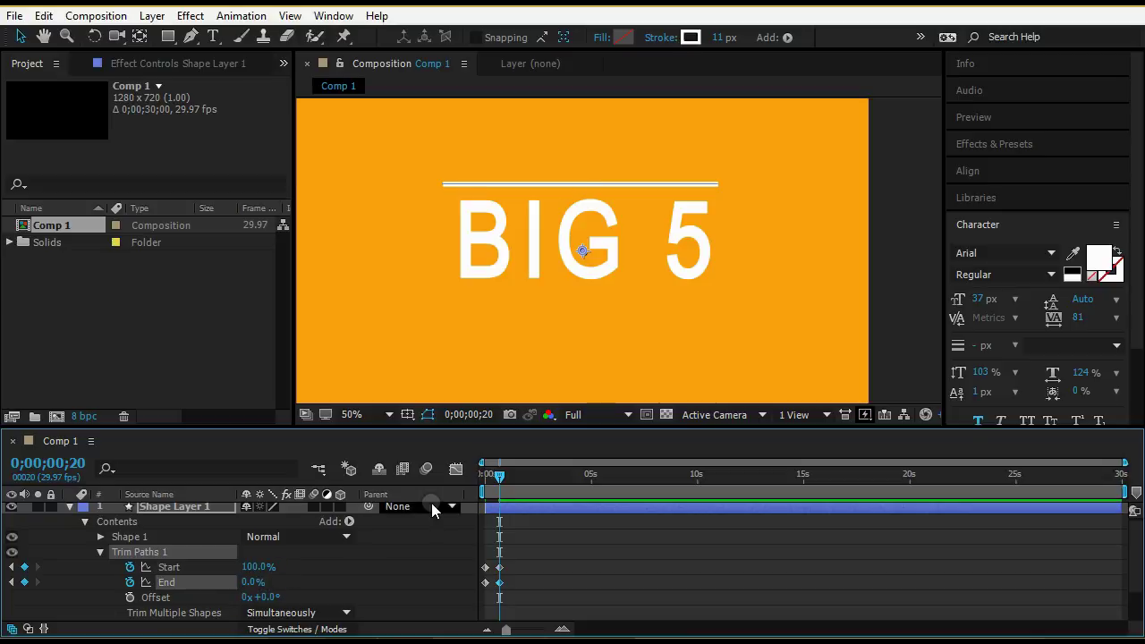
drag(498, 483, 460, 476)
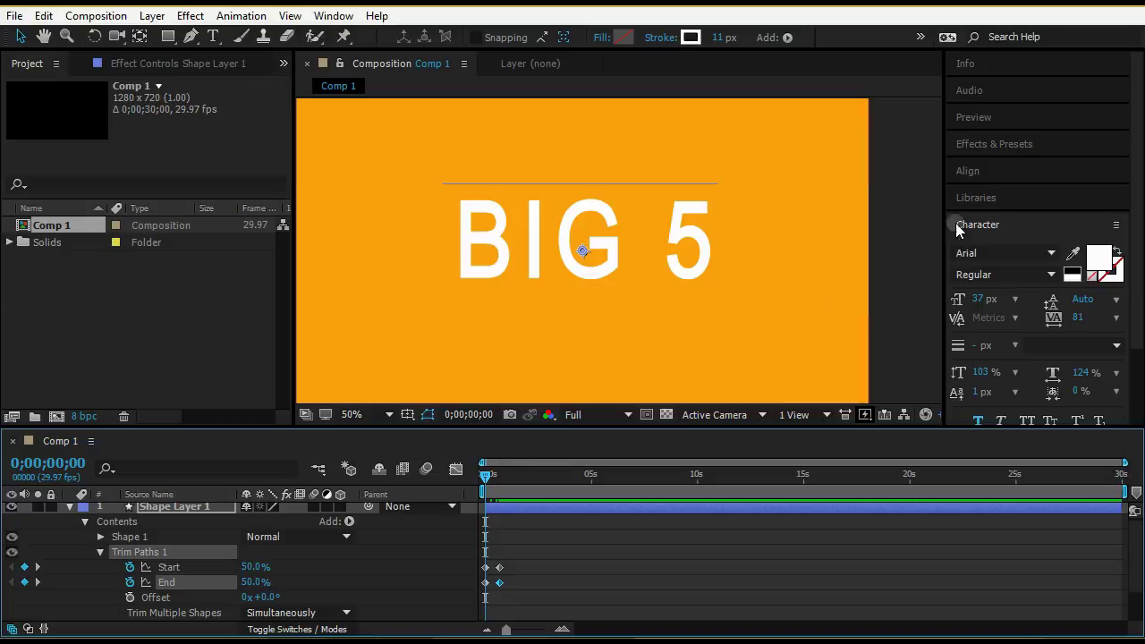
Swap the Character panel for Preview and play the line growing outward from its centre.
click(987, 224)
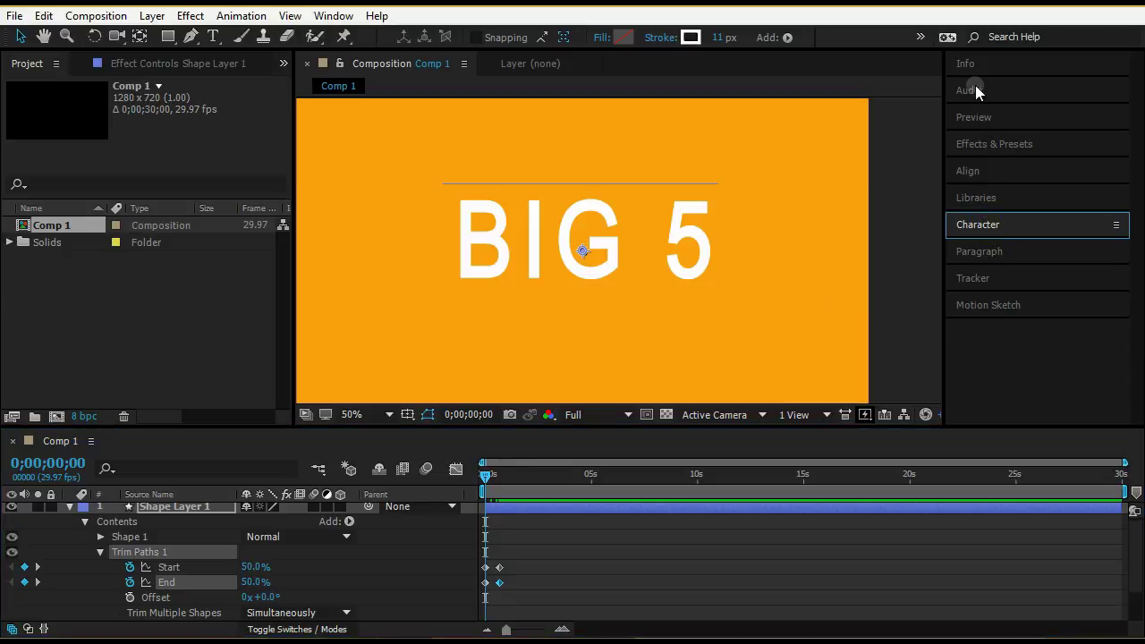
click(978, 120)
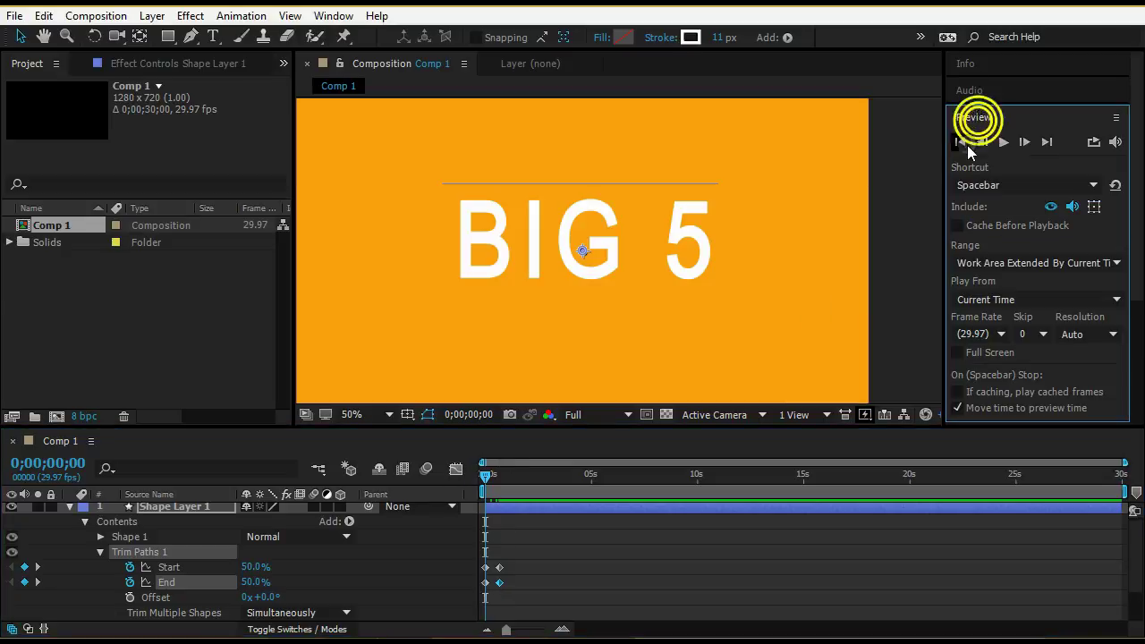
click(1003, 142)
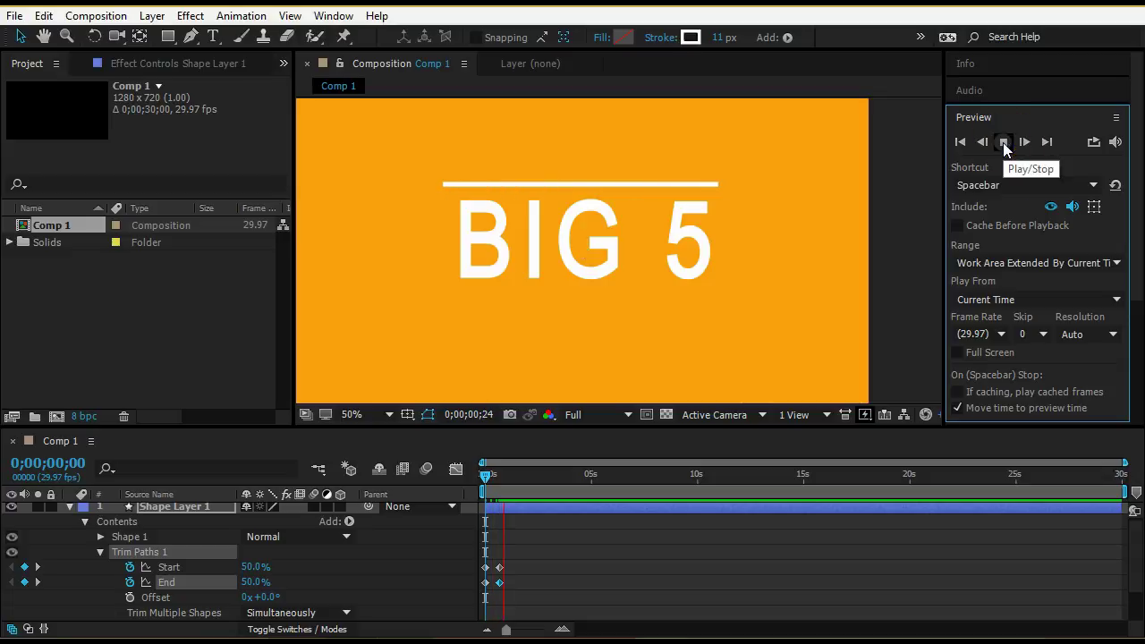
click(1002, 143)
click(963, 143)
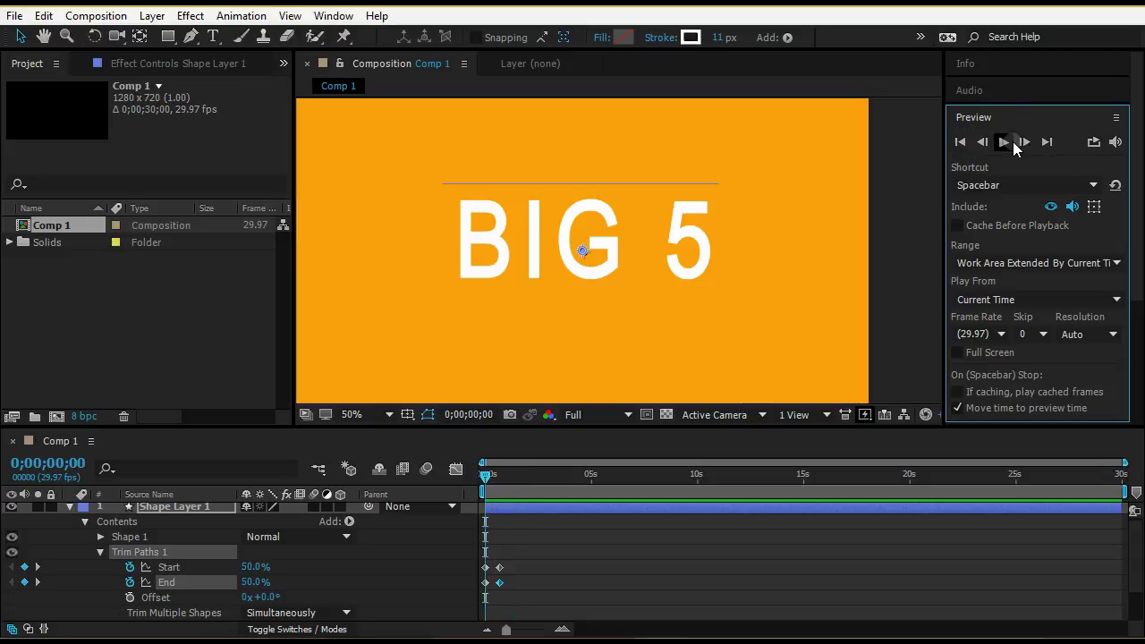
click(1011, 143)
click(1014, 143)
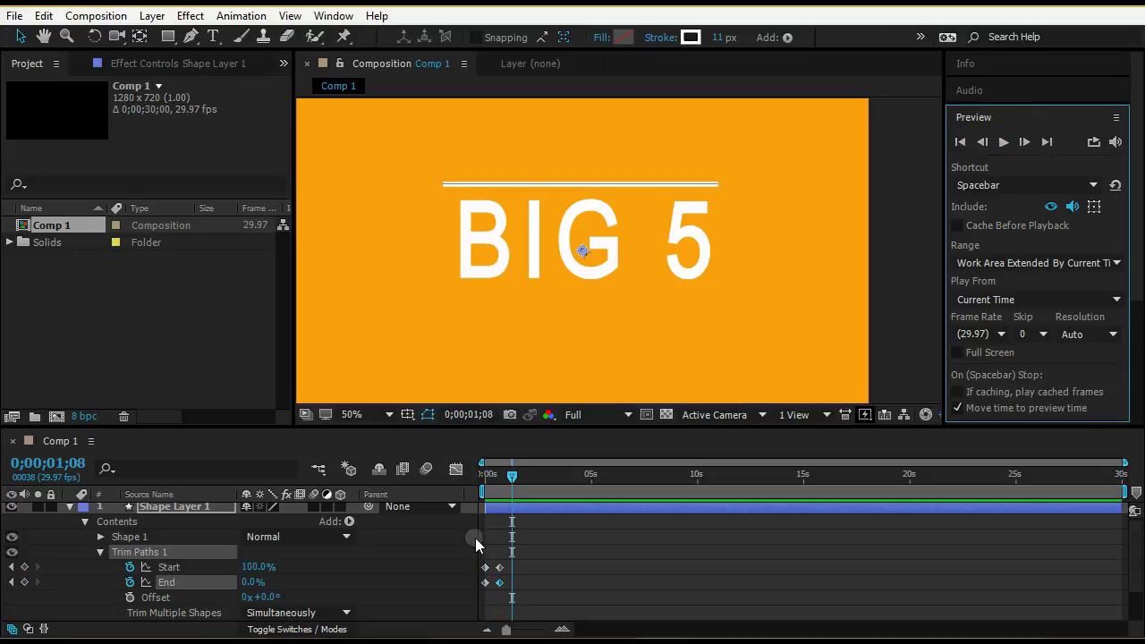
mouse_move(510, 475)
mouse_down()
mouse_move(487, 487)
mouse_move(505, 487)
mouse_up()
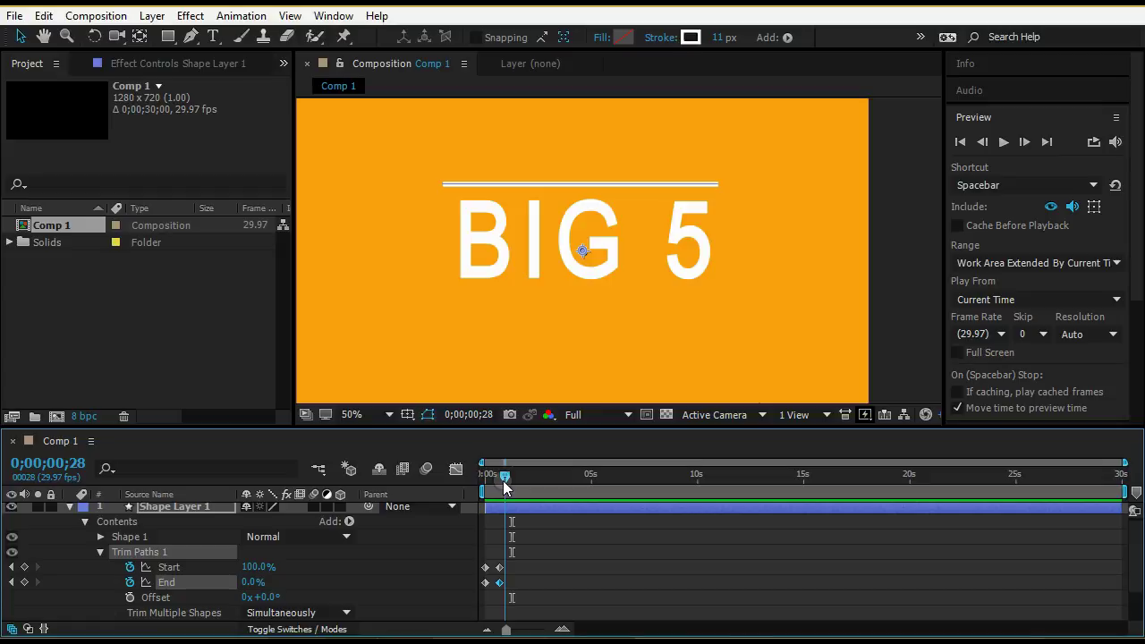
Enable the Position stopwatch in Shape Layer 1's Transform properties.
scroll(85, 539, up, 1)
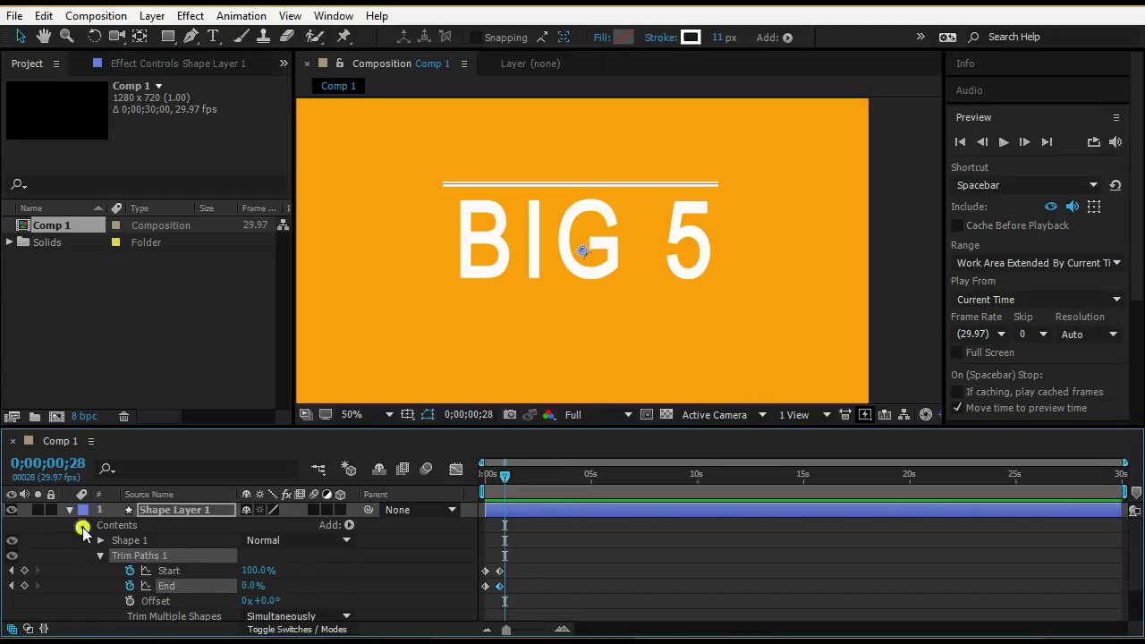
click(83, 527)
click(85, 537)
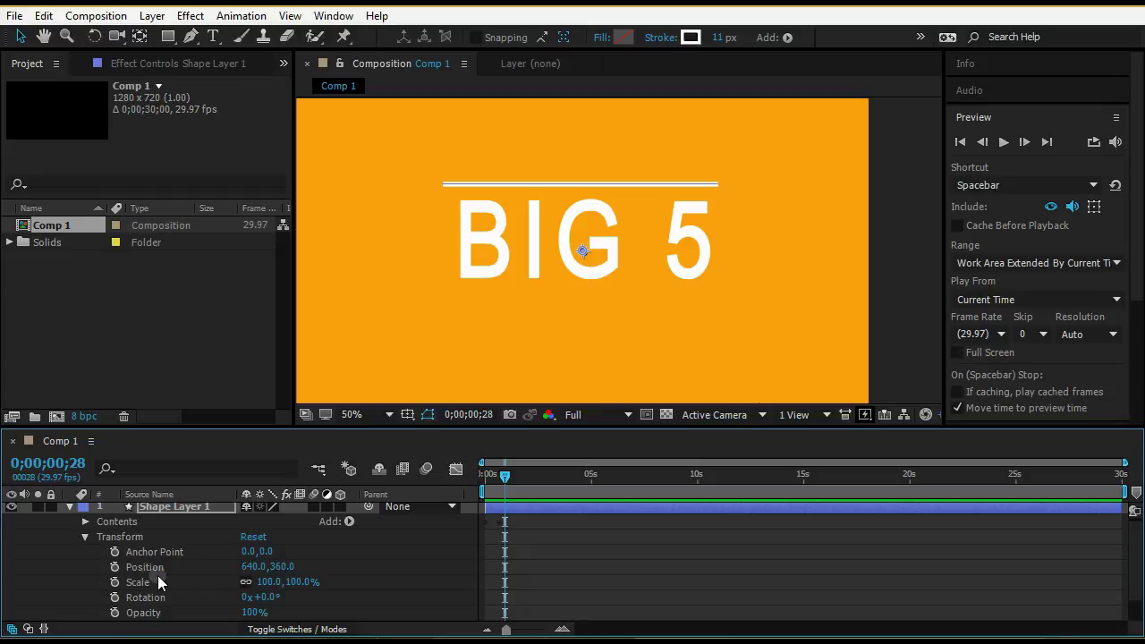
click(116, 567)
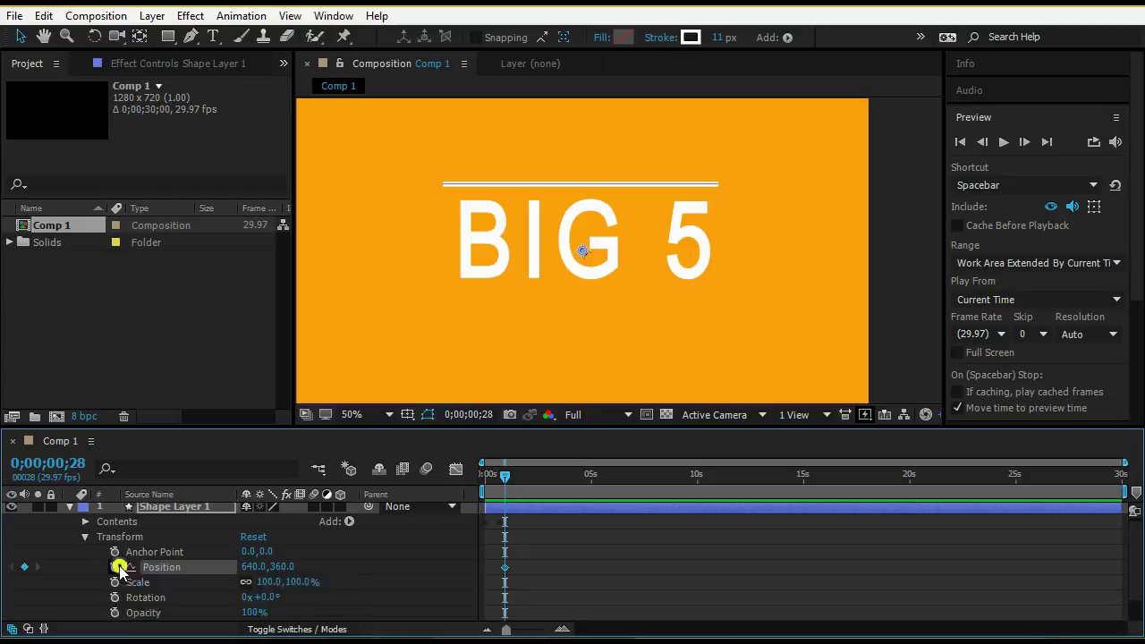
Key Position Y at 597, 364 and 594 at 0;00;01;05, 0;00;01;17 and 0;00;02;01.
drag(505, 483, 510, 483)
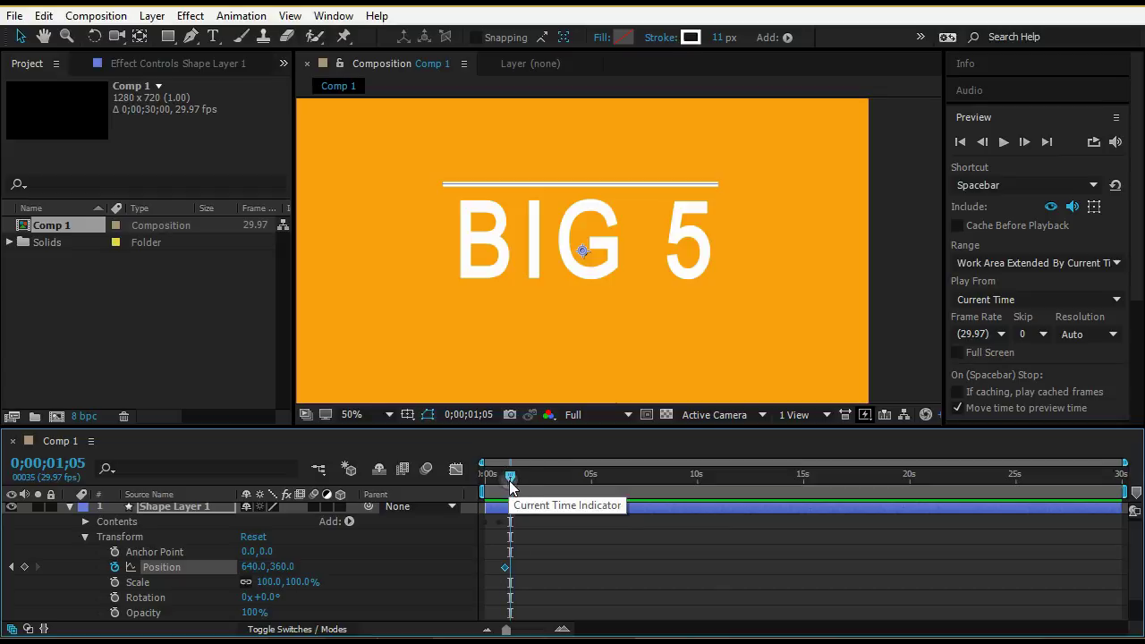
drag(283, 569, 535, 534)
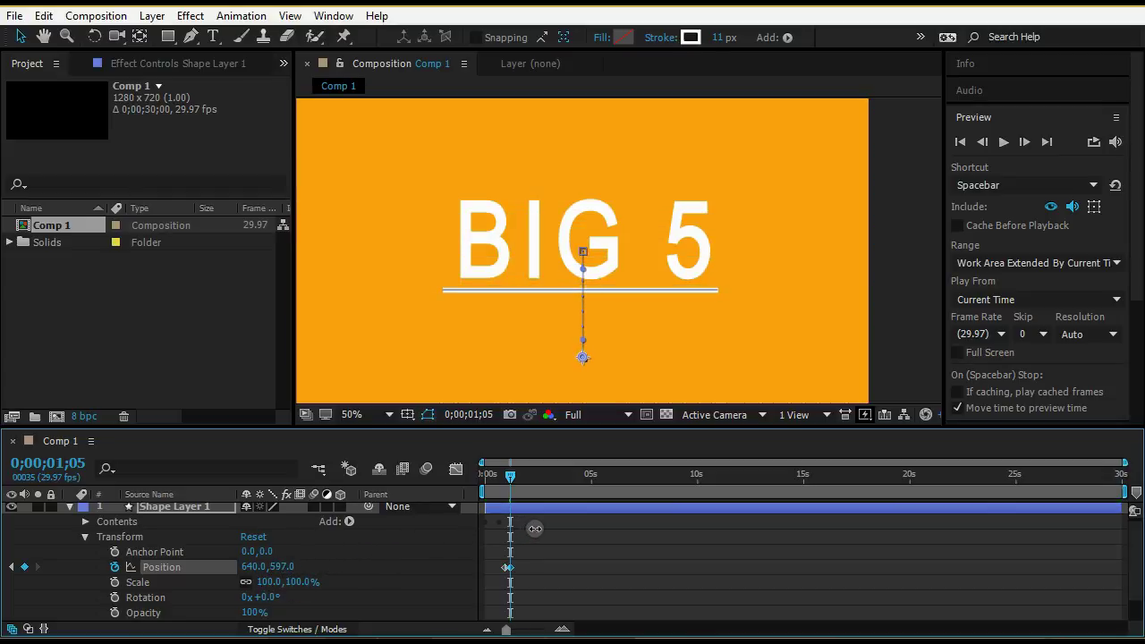
drag(510, 483, 518, 483)
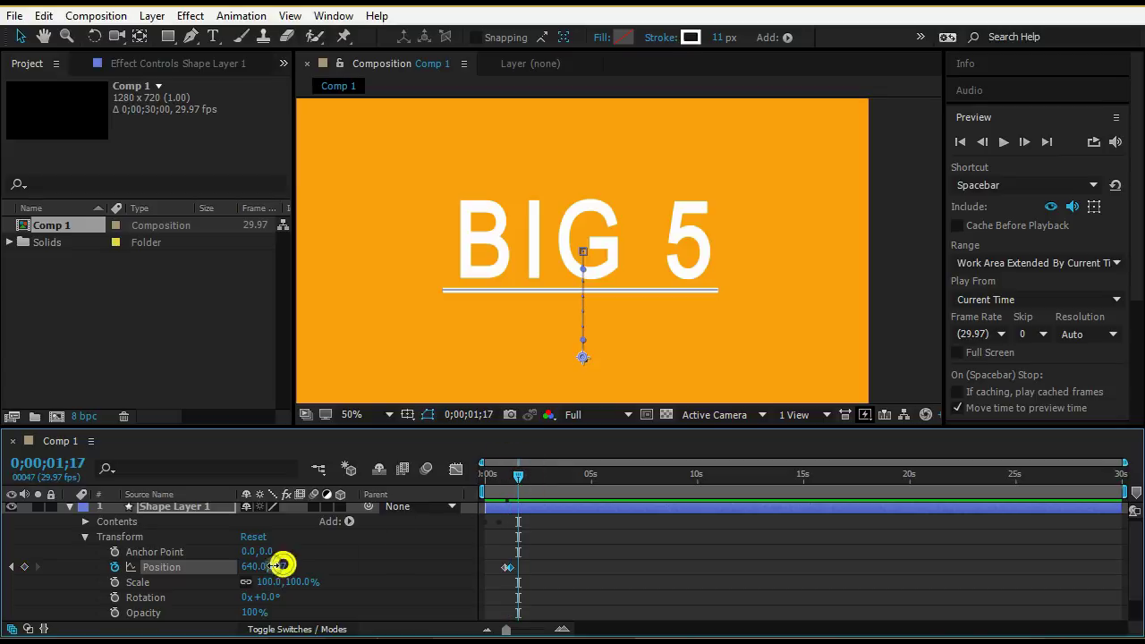
drag(282, 564, 72, 565)
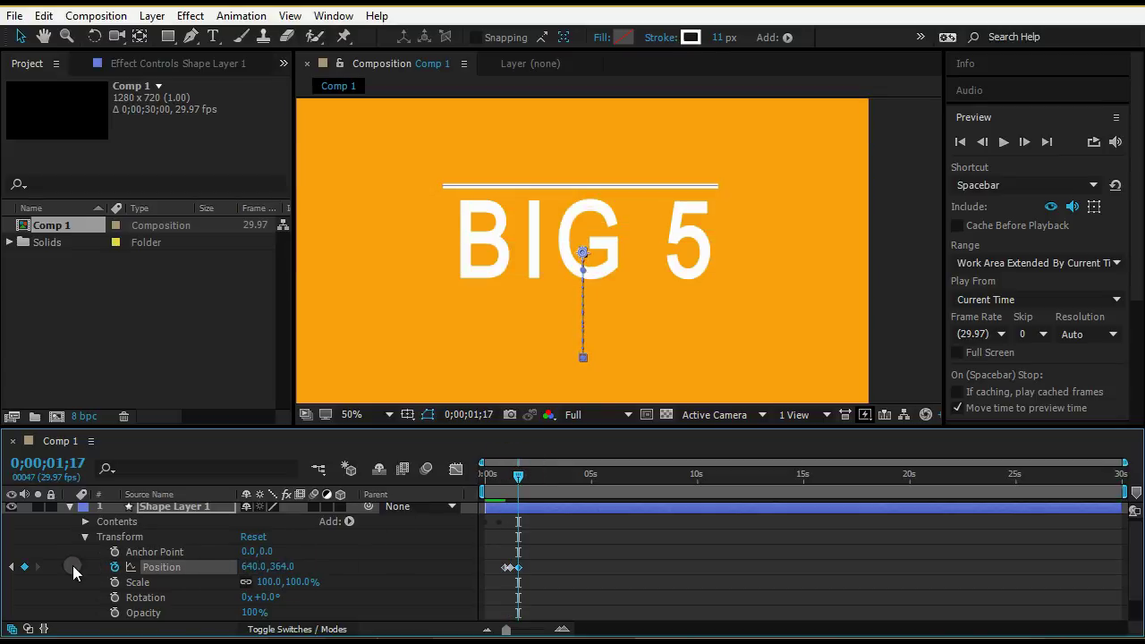
drag(522, 476, 530, 480)
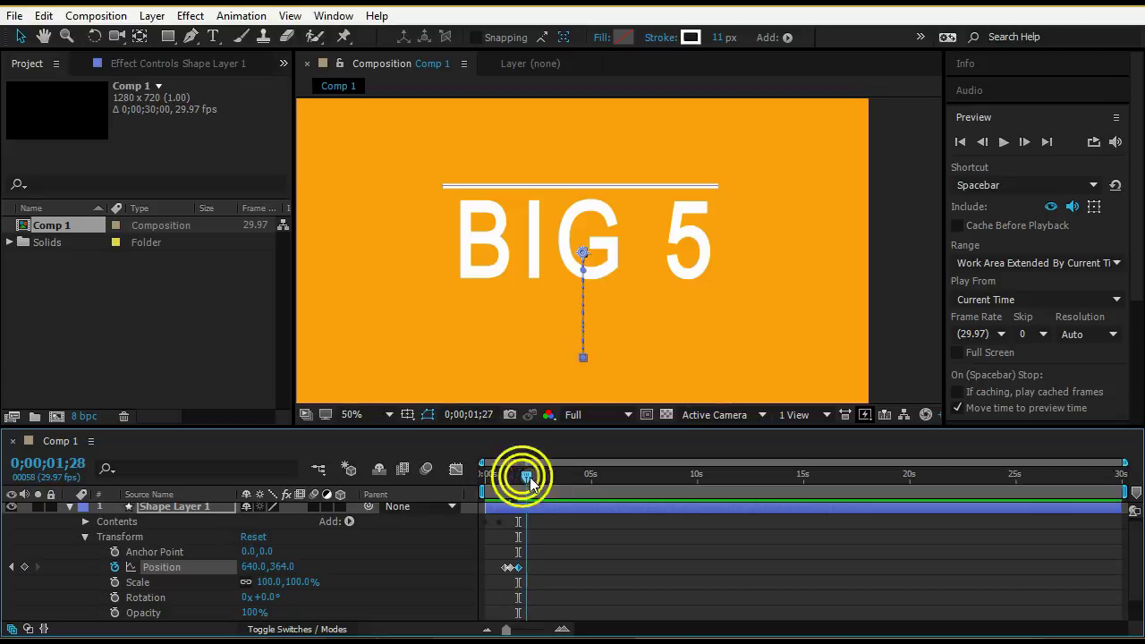
drag(281, 566, 408, 559)
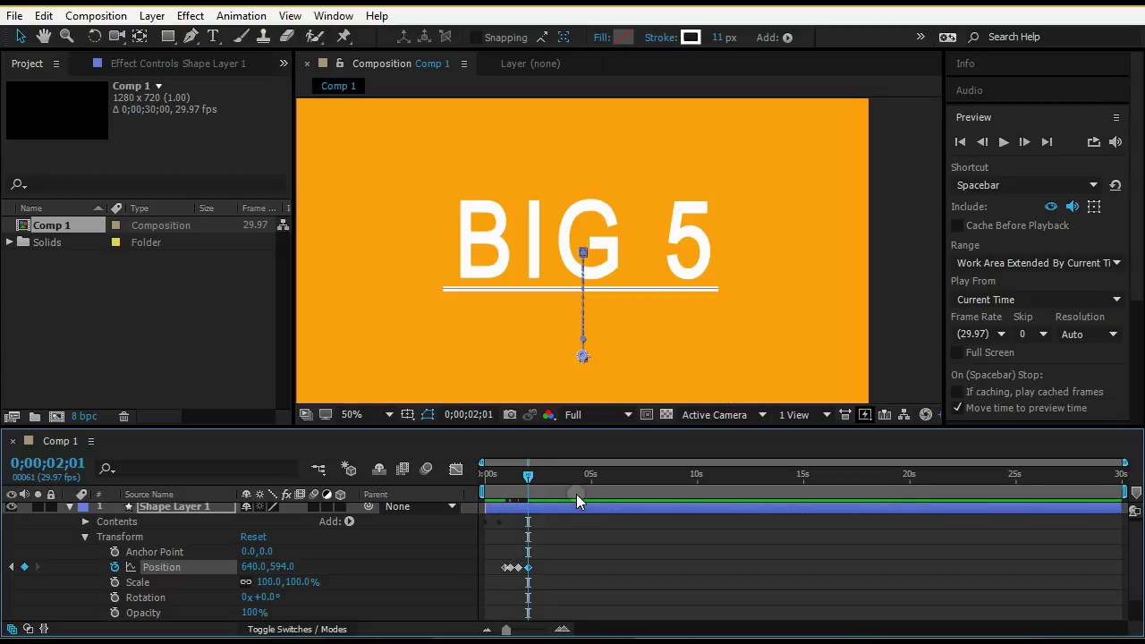
Preview the line dropping below, rising above and dropping below BIG 5 again.
drag(535, 476, 484, 476)
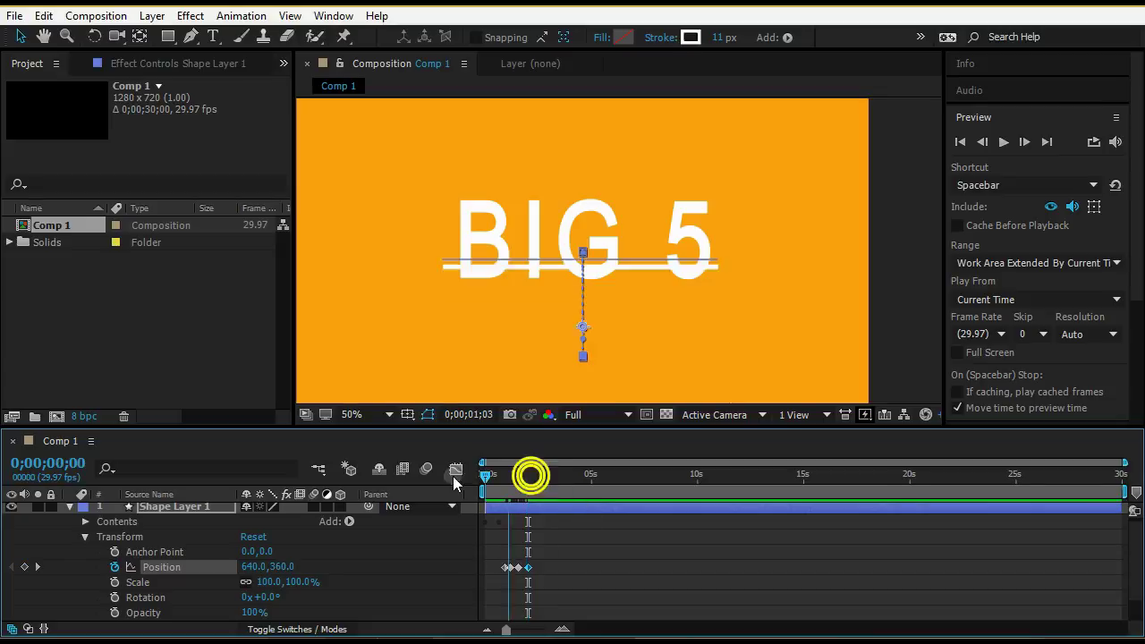
click(959, 142)
click(1003, 142)
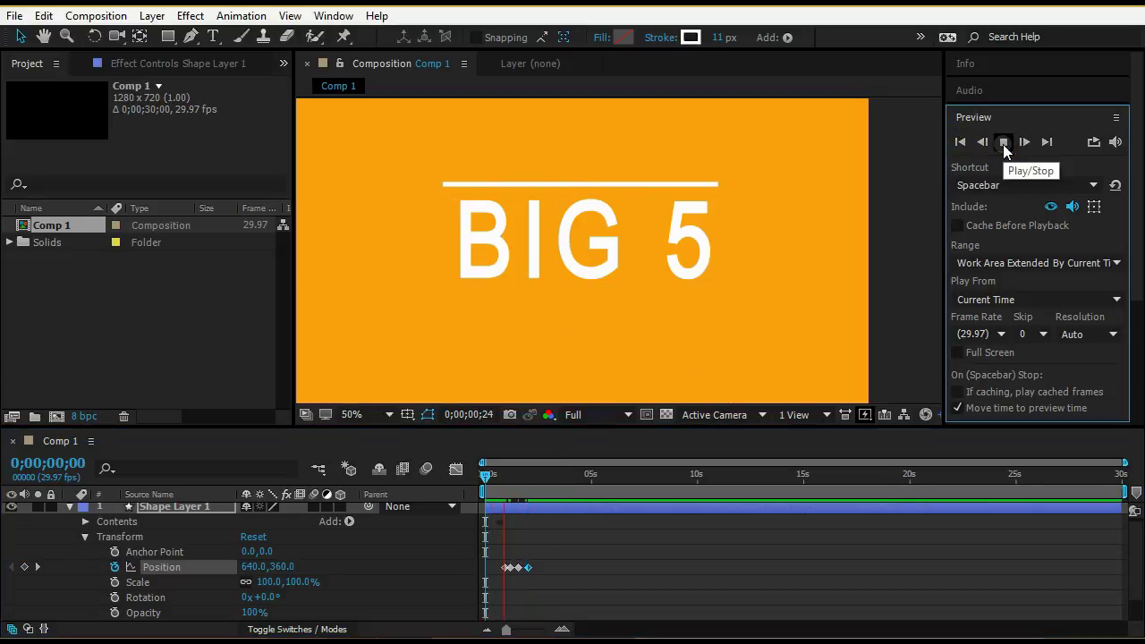
click(1002, 143)
Select the Position keyframes and drag them further apart on the timeline.
click(577, 569)
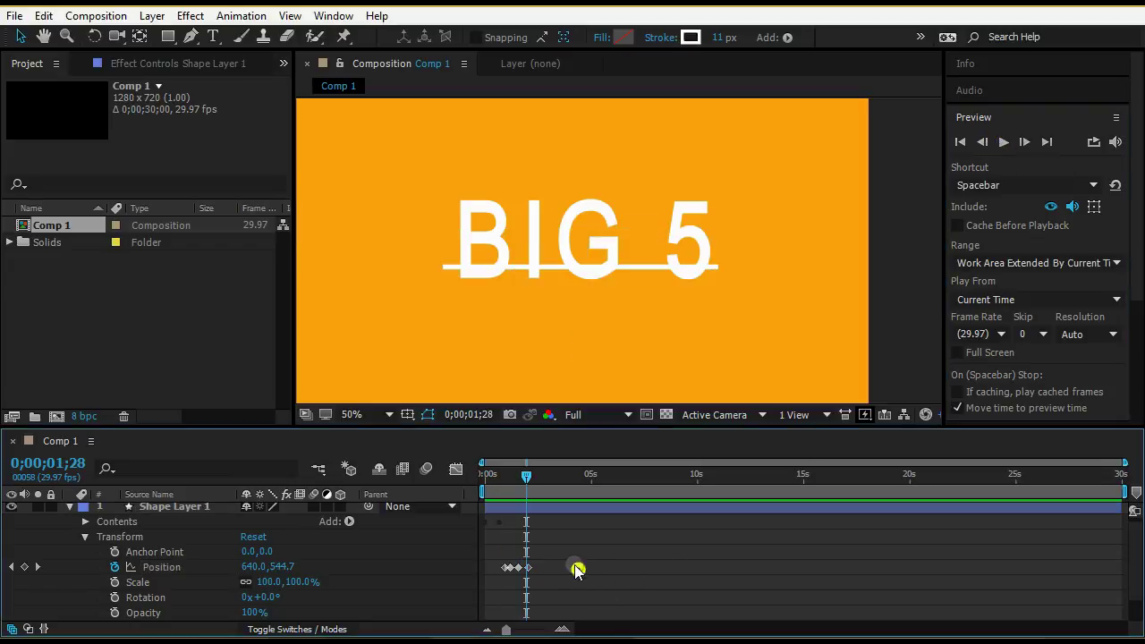
mouse_move(565, 554)
mouse_down()
mouse_move(511, 580)
mouse_move(535, 570)
mouse_up()
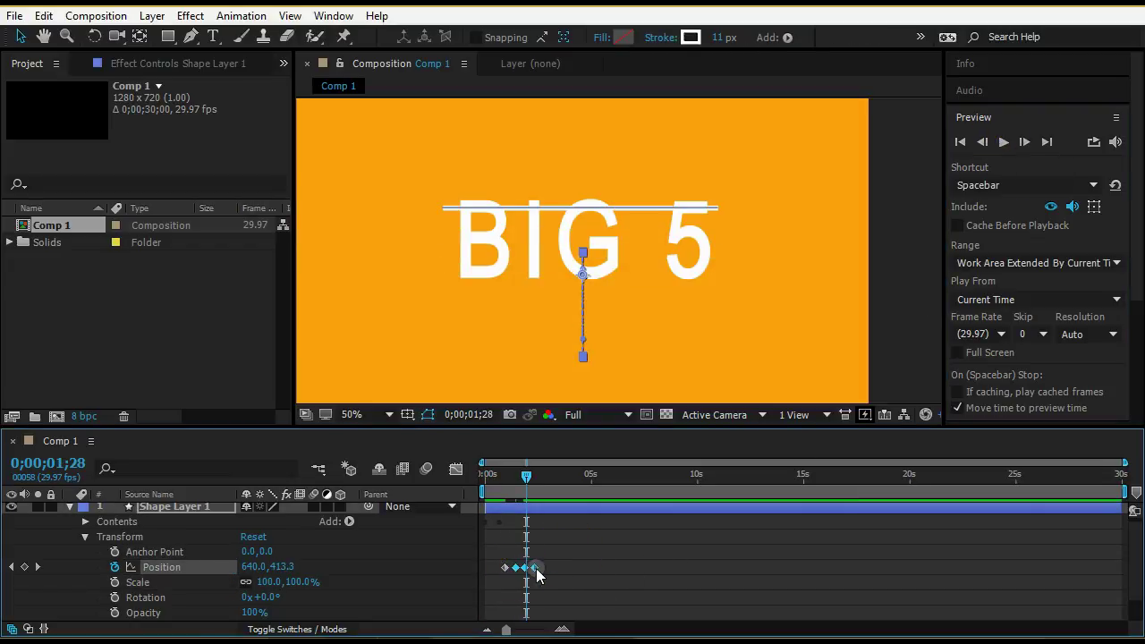
click(554, 569)
drag(525, 569, 531, 569)
click(571, 566)
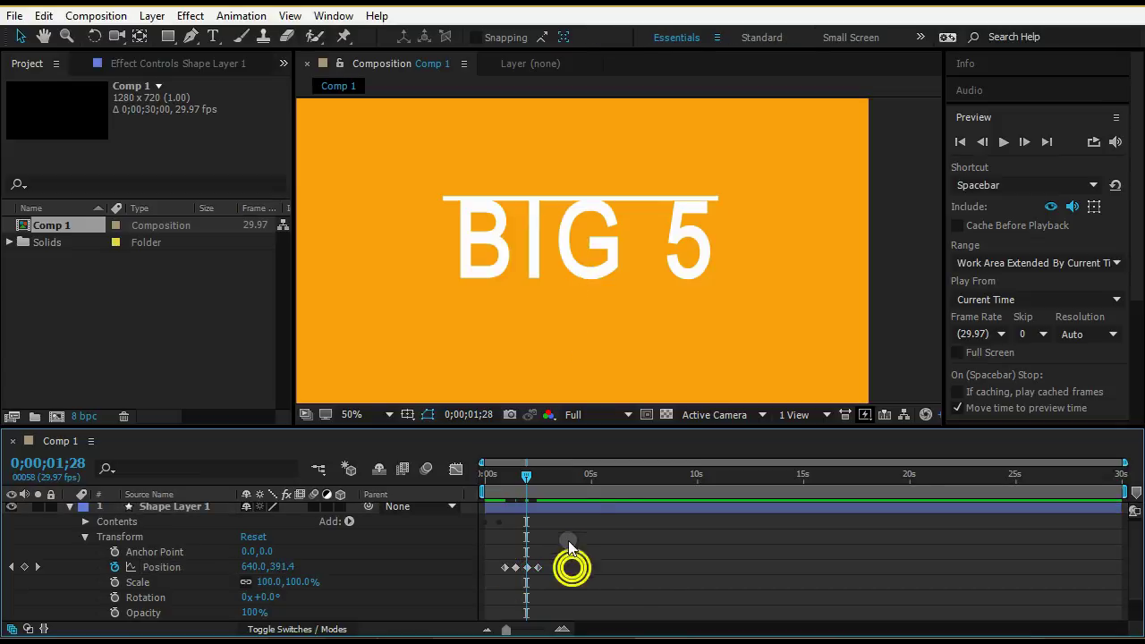
Preview the slower sweep, then return the playhead to 0;00;00;15.
drag(525, 479, 501, 478)
click(803, 342)
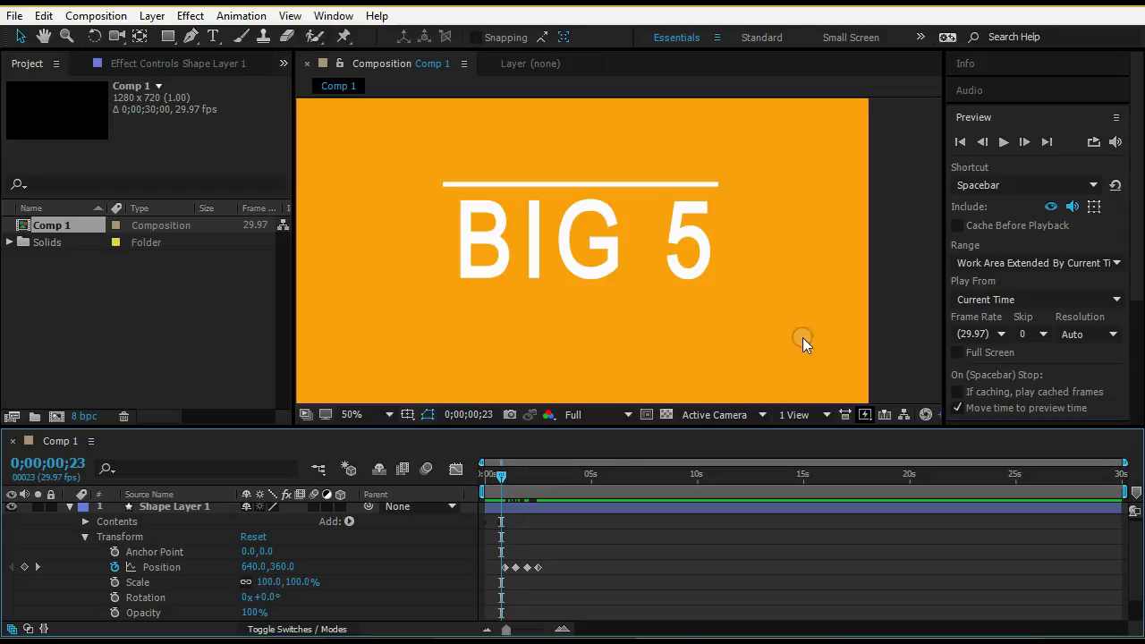
click(1005, 144)
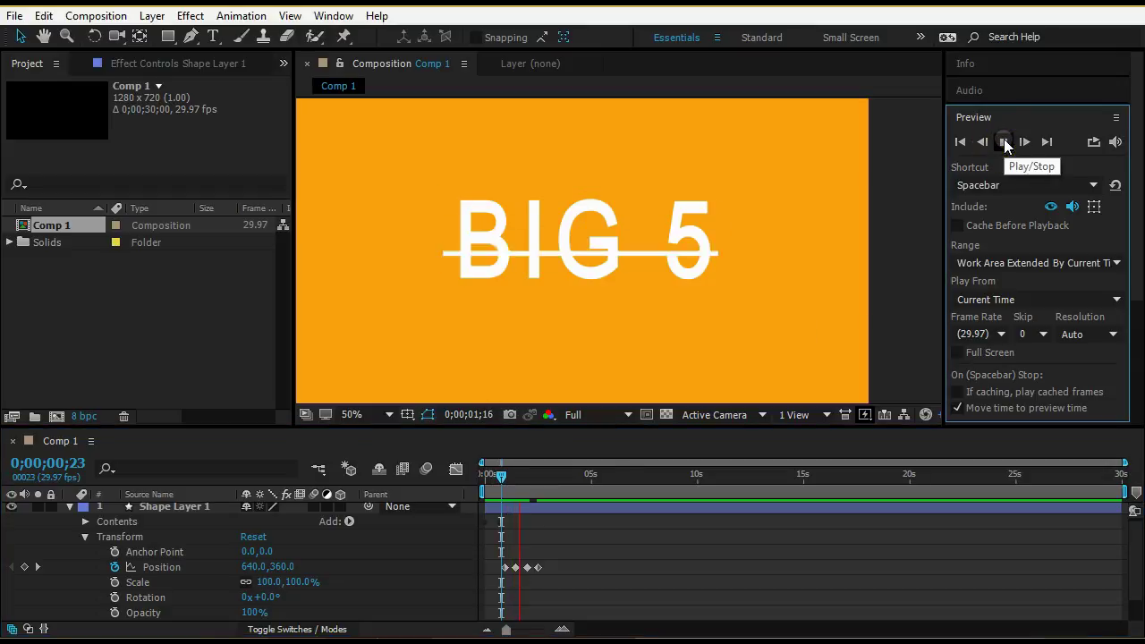
click(1004, 142)
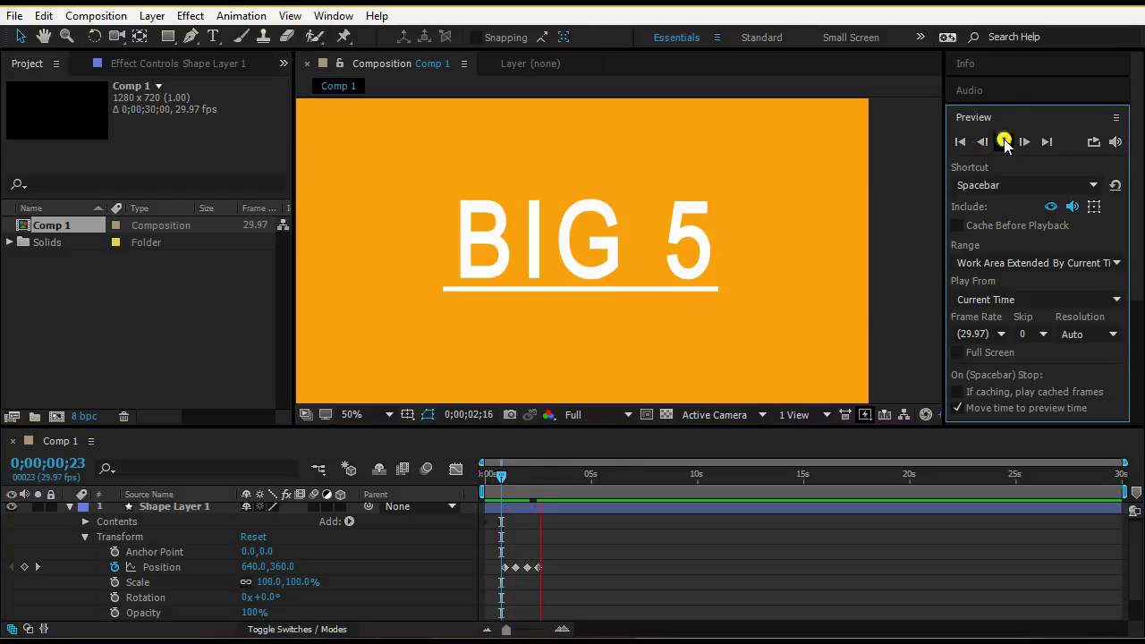
click(542, 567)
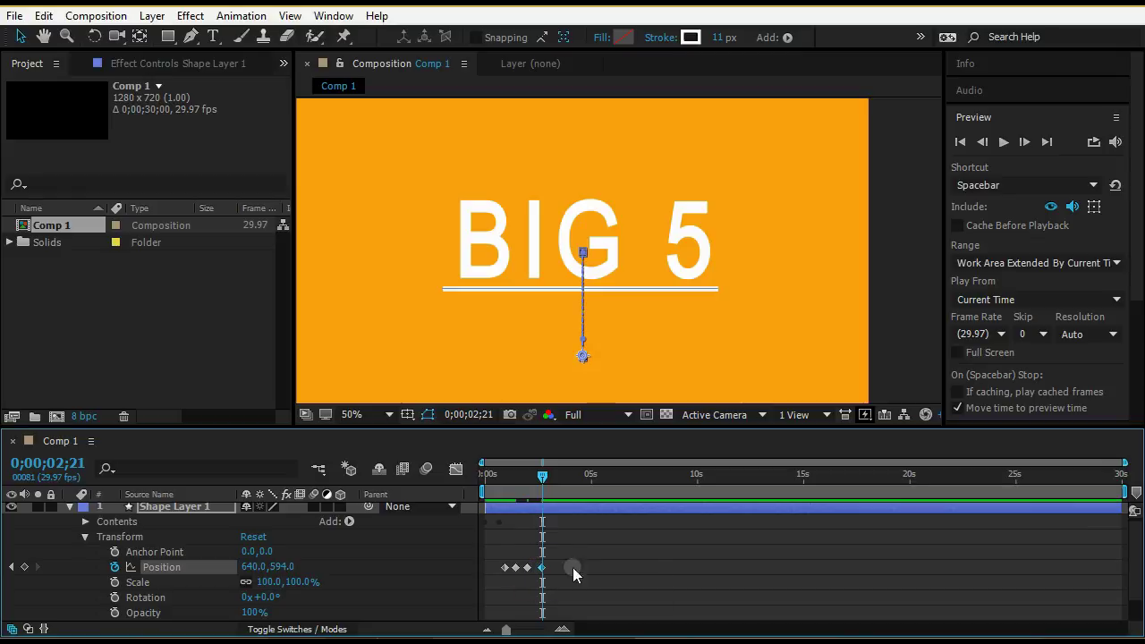
click(572, 568)
drag(545, 480, 496, 475)
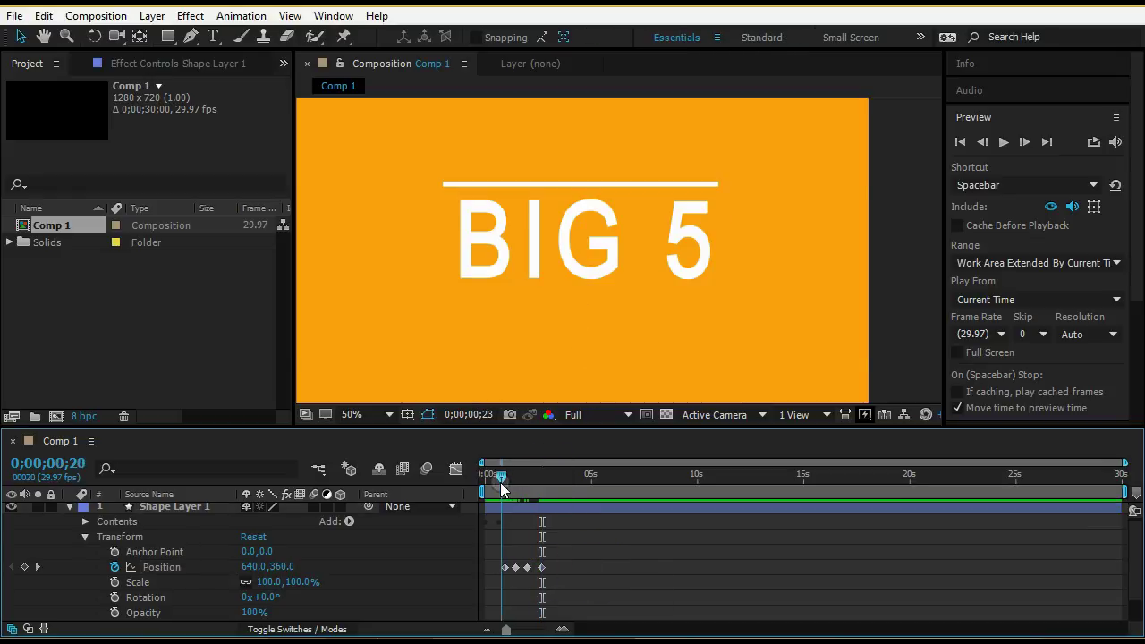
At 0;00;00;28, draw a rectangle just above BIG 5 and zoom the viewer to 50%.
click(70, 510)
click(153, 575)
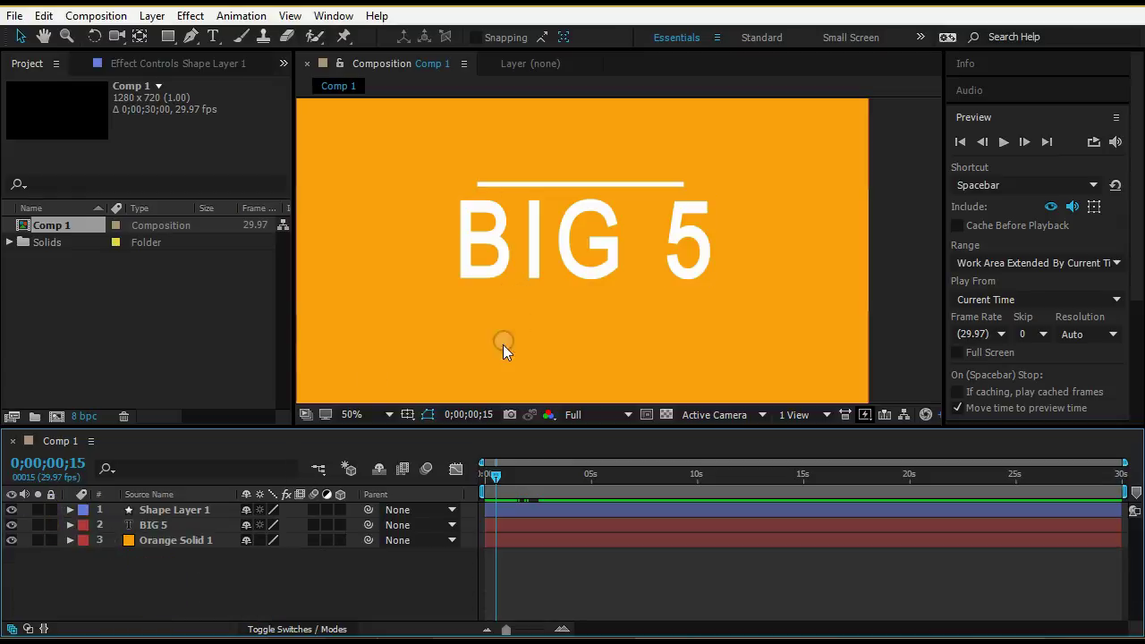
drag(496, 475, 504, 475)
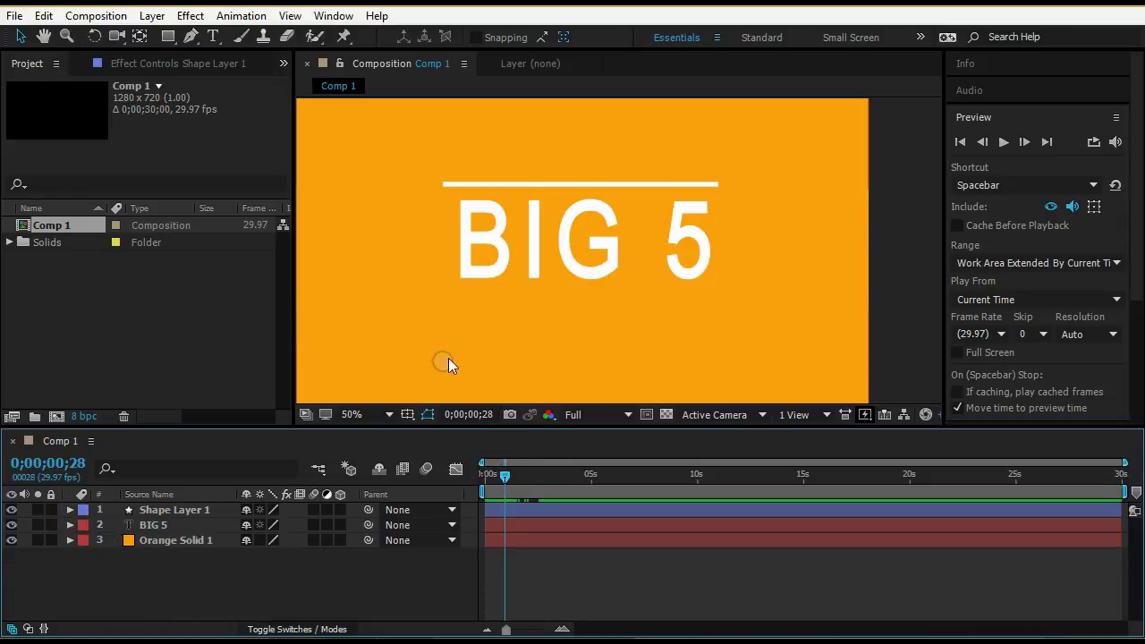
click(168, 36)
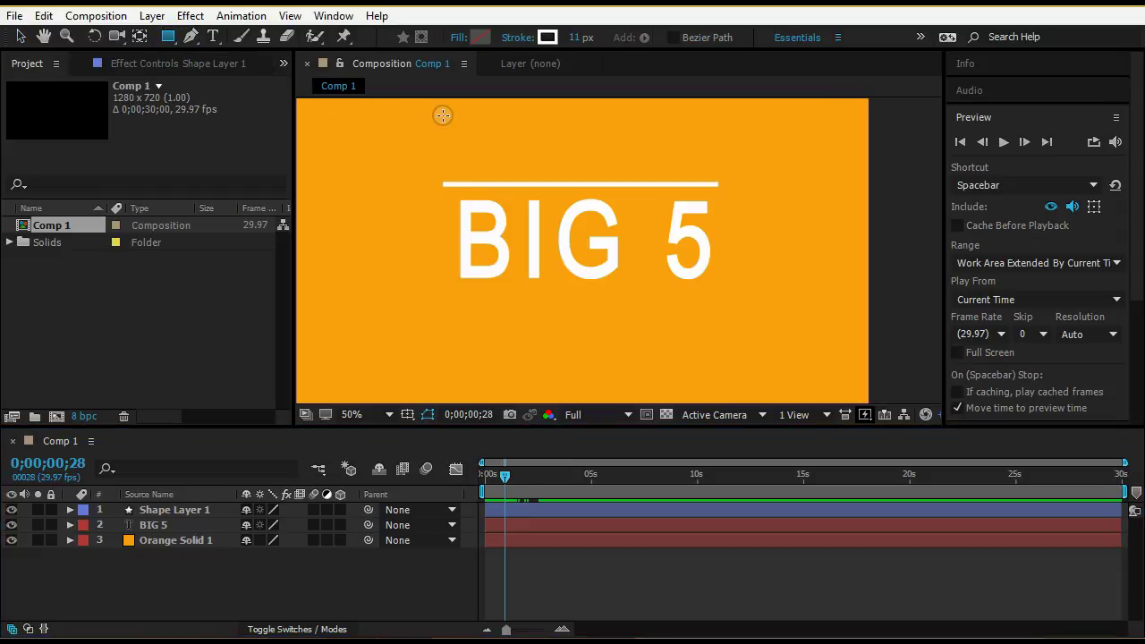
scroll(439, 99, up, 2)
scroll(469, 157, down, 4)
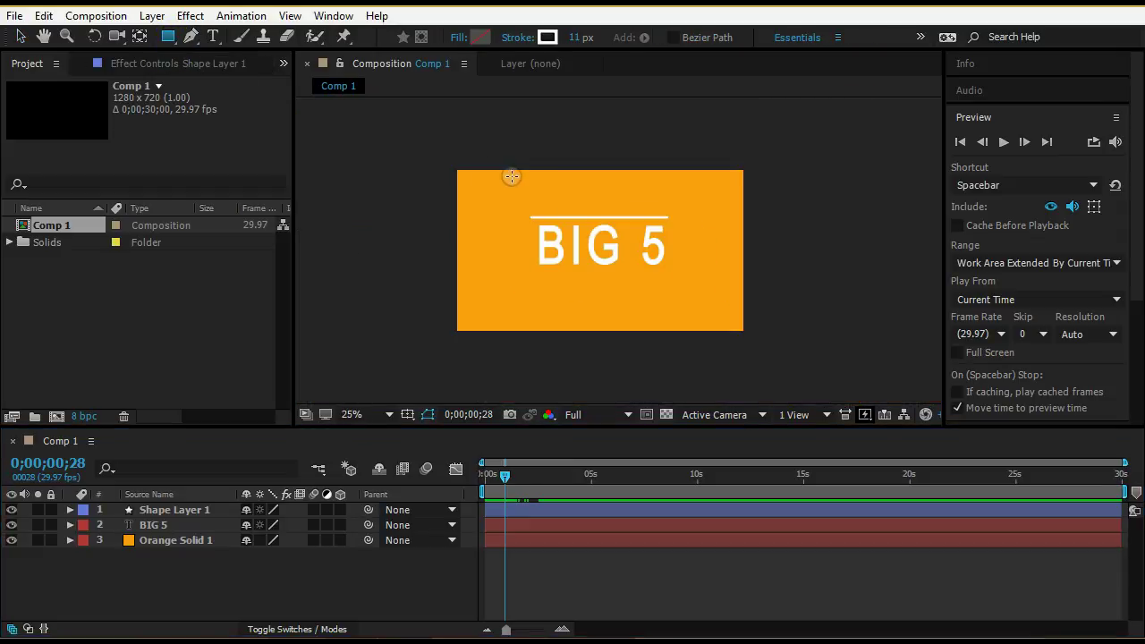
drag(524, 158, 681, 217)
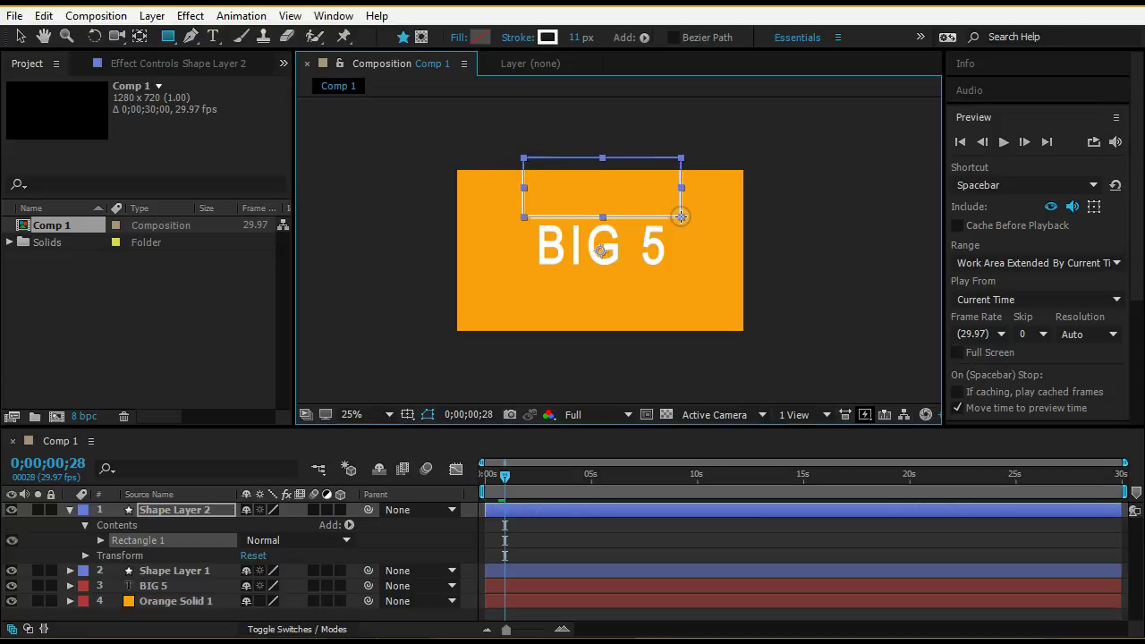
key(period)
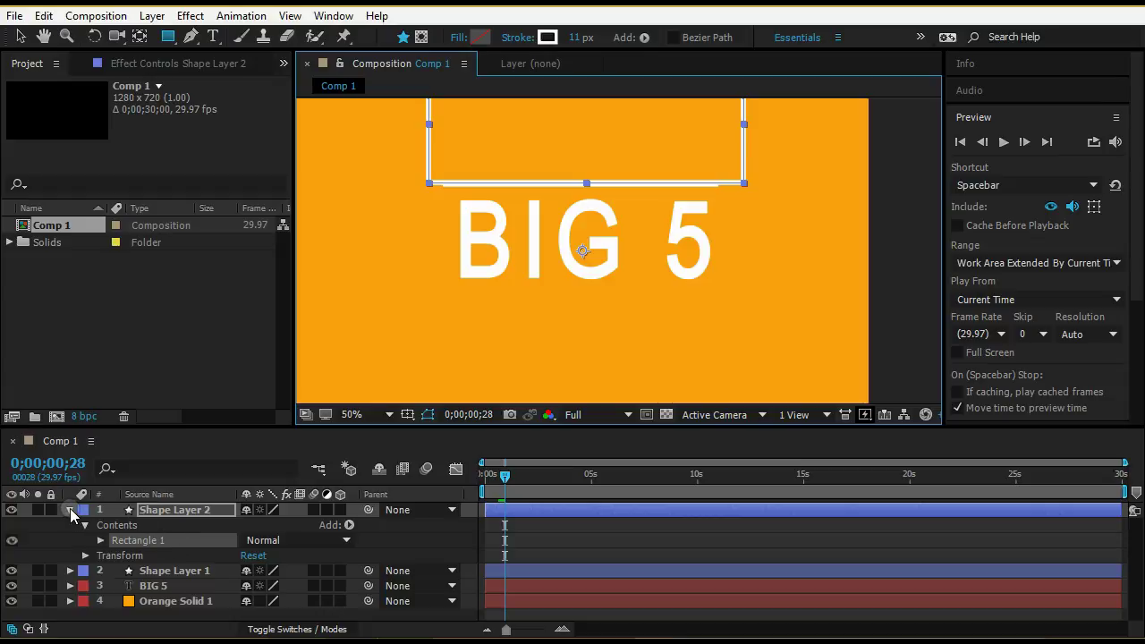
Set Rectangle 1's stroke to None and its fill to a solid orange colour.
click(526, 40)
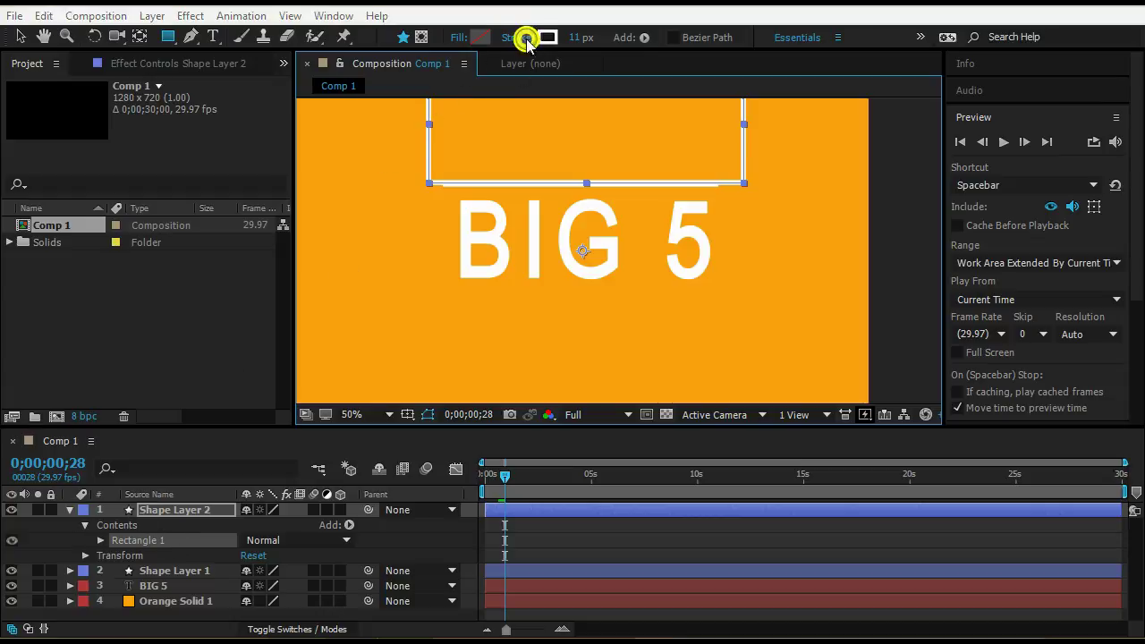
click(480, 271)
click(543, 373)
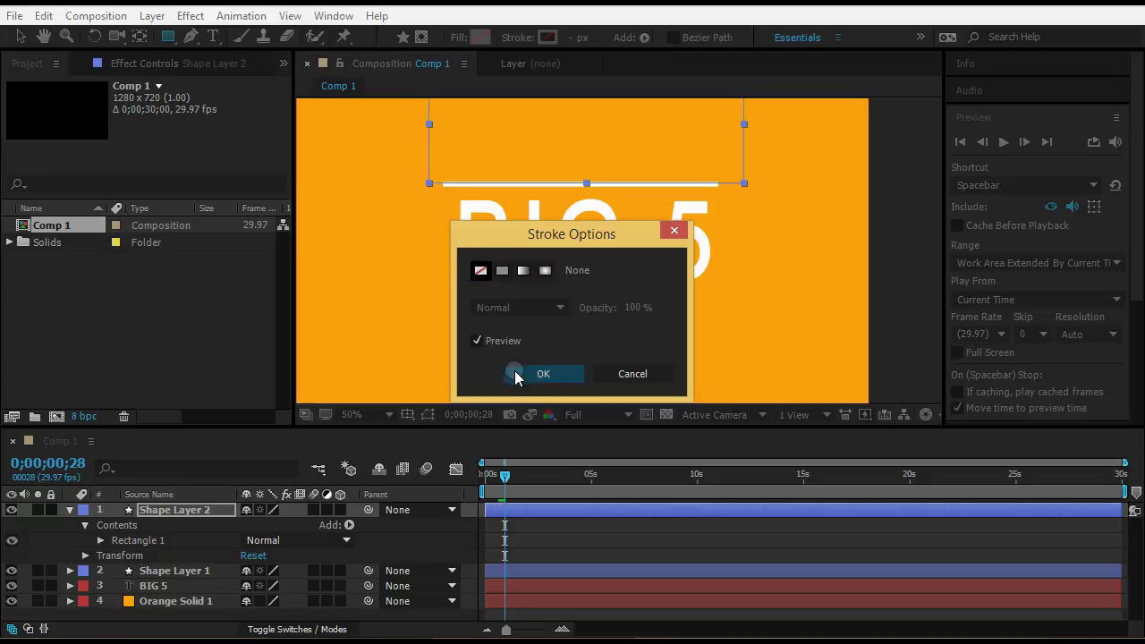
click(459, 38)
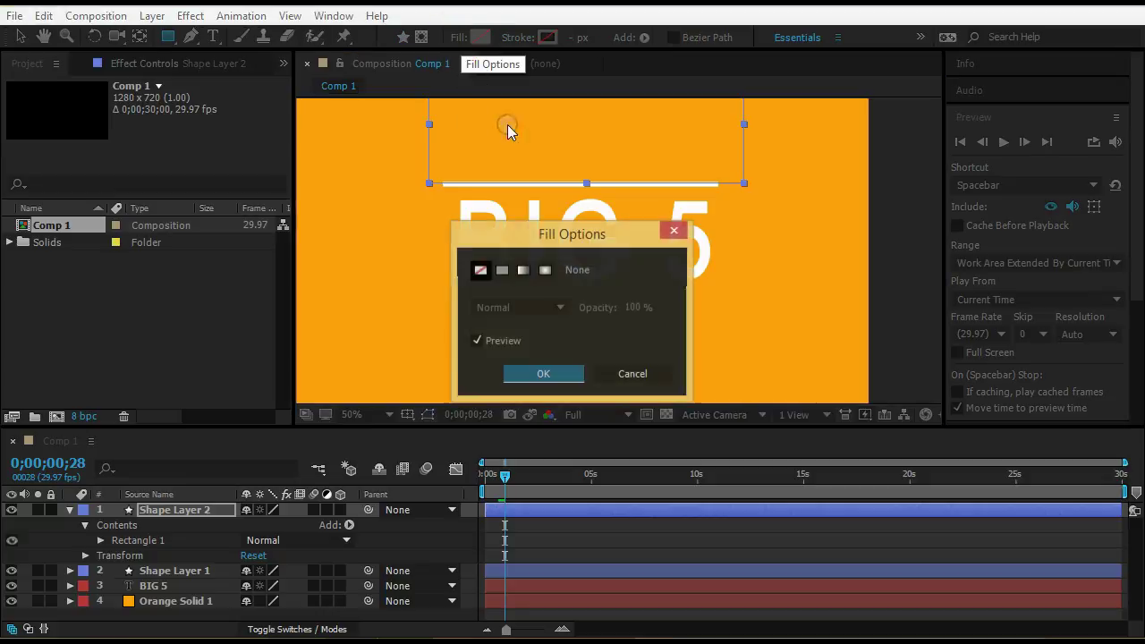
click(502, 270)
click(554, 375)
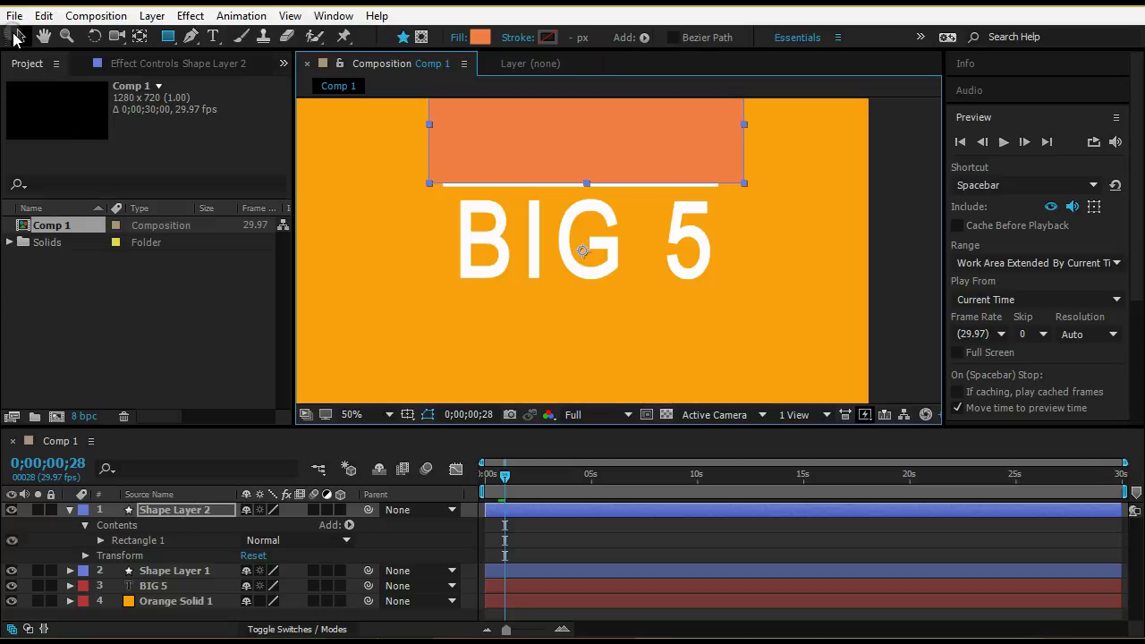
click(18, 36)
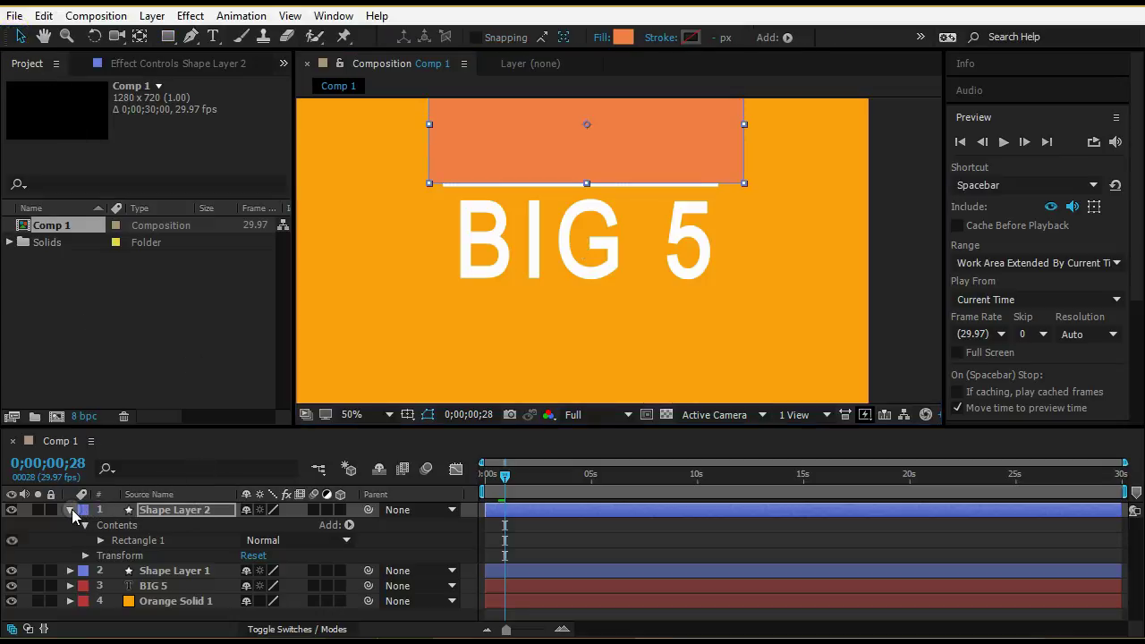
Move Shape Layer 2 below Shape Layer 1 in the layer stack.
click(70, 508)
drag(170, 508, 174, 535)
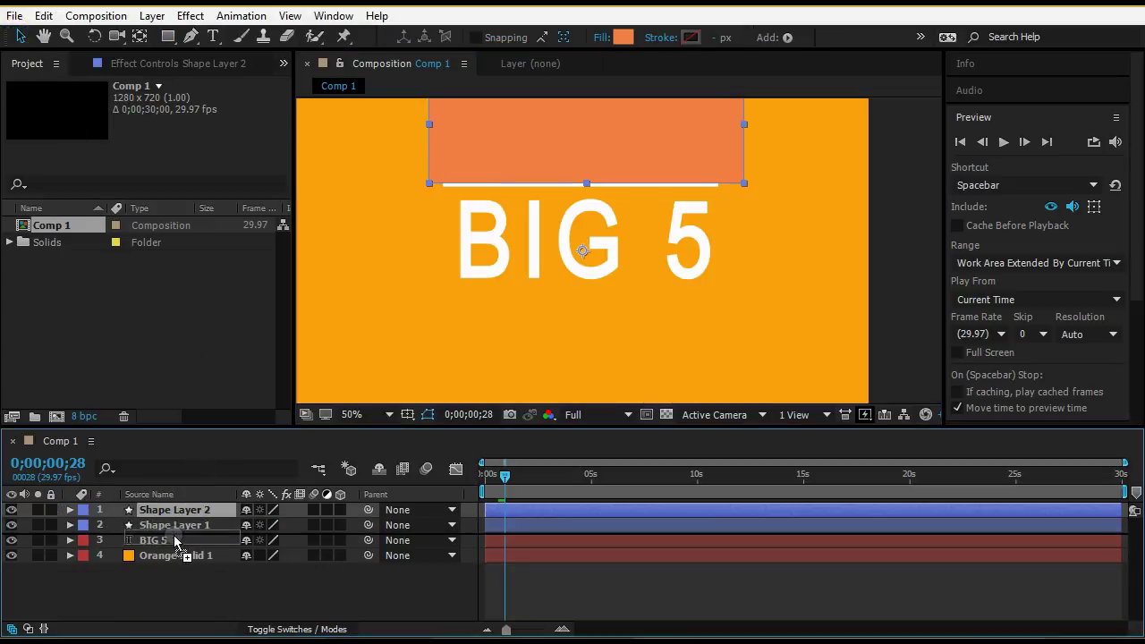
click(223, 591)
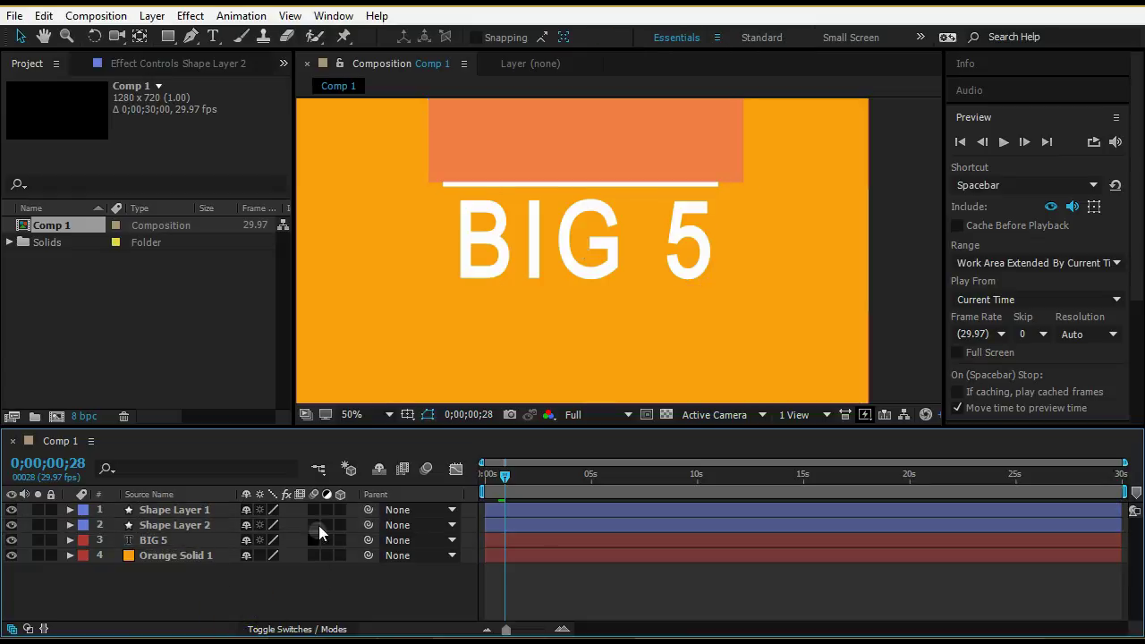
drag(509, 476, 495, 481)
key(space)
Set Shape Layer 1's parent to None and parent Shape Layer 2 to Shape Layer 1.
drag(368, 510, 372, 525)
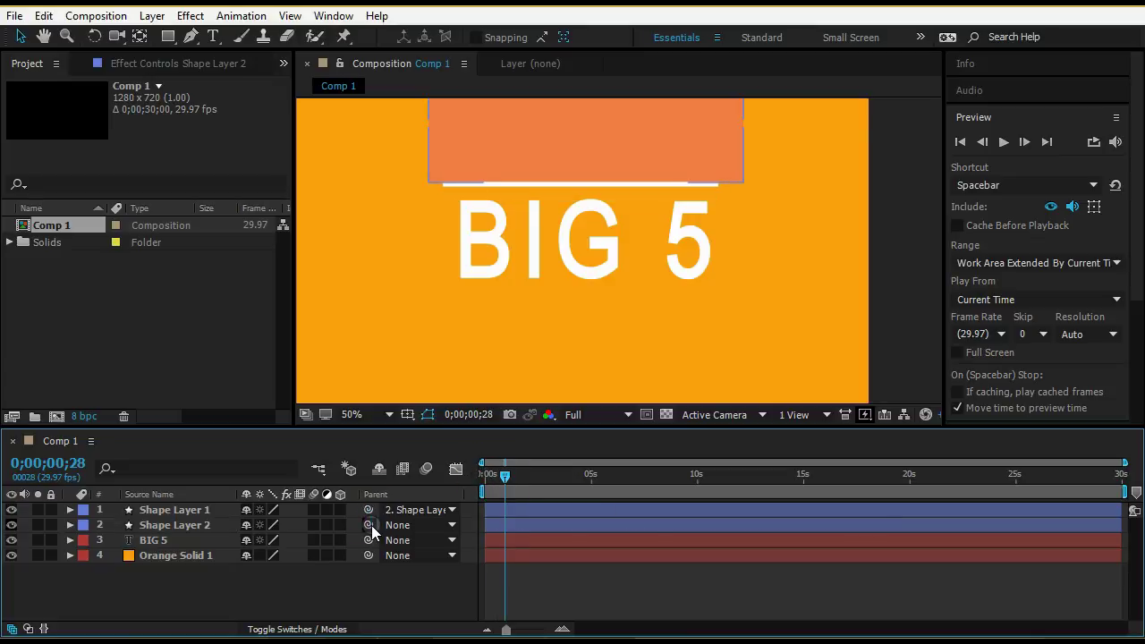
mouse_move(504, 481)
mouse_down()
mouse_move(484, 479)
mouse_move(545, 477)
mouse_move(486, 479)
mouse_up()
key(space)
click(400, 510)
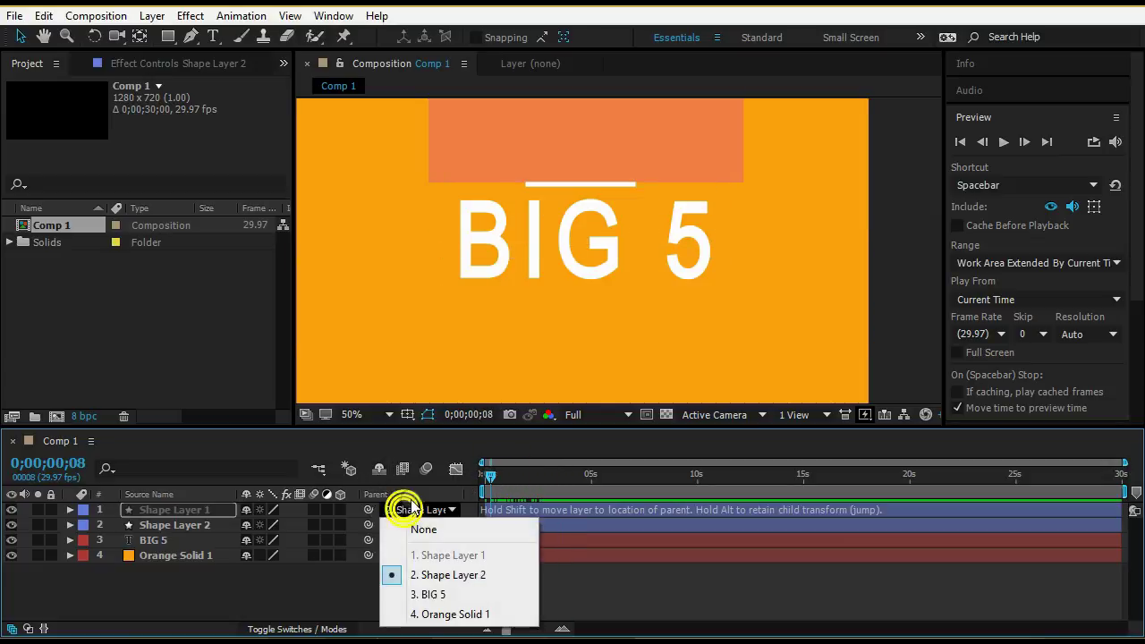
click(420, 528)
drag(373, 527, 348, 506)
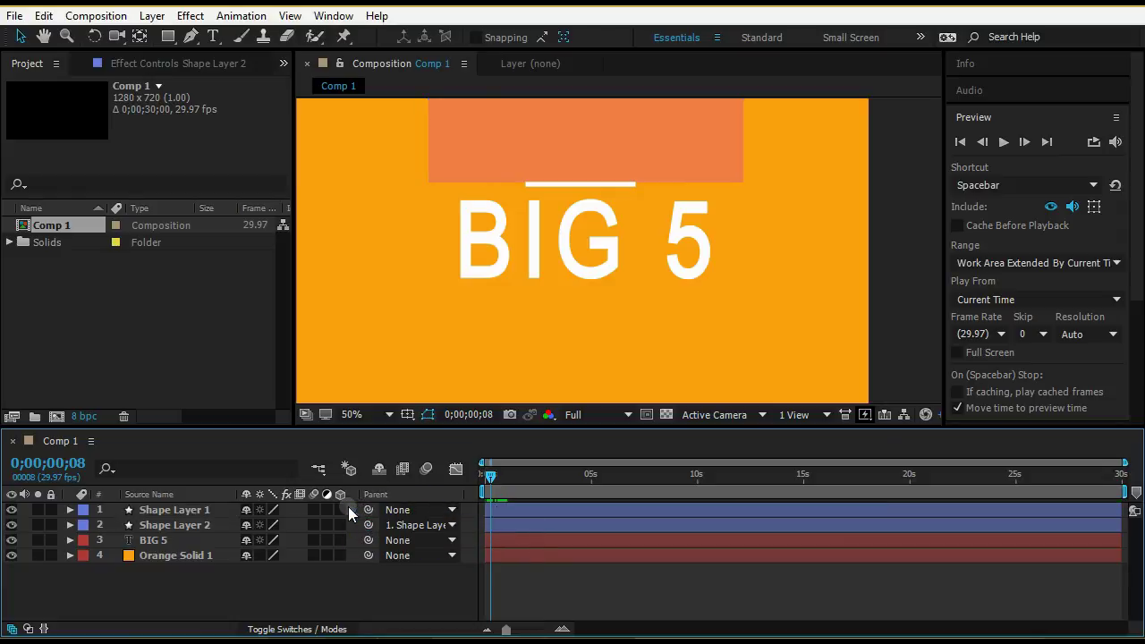
mouse_move(494, 485)
mouse_down()
mouse_move(488, 474)
mouse_move(543, 480)
mouse_move(483, 479)
mouse_move(588, 478)
mouse_move(478, 475)
mouse_up()
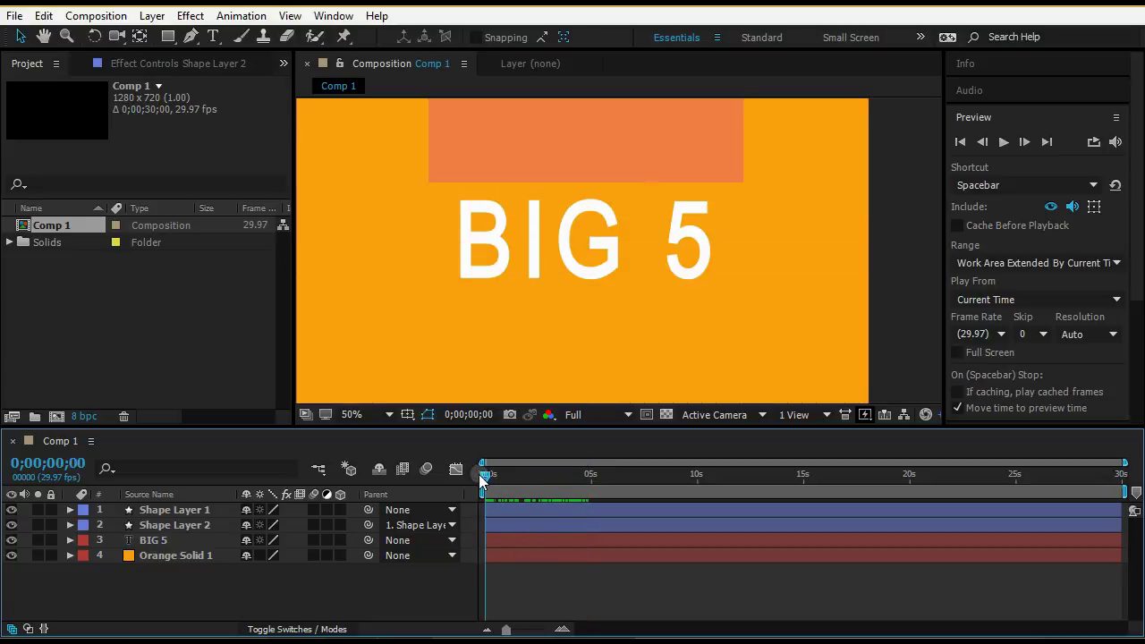
Show the TrkMat column and set BIG 5's track matte to Alpha Matte 'Shape Layer 2'.
click(152, 540)
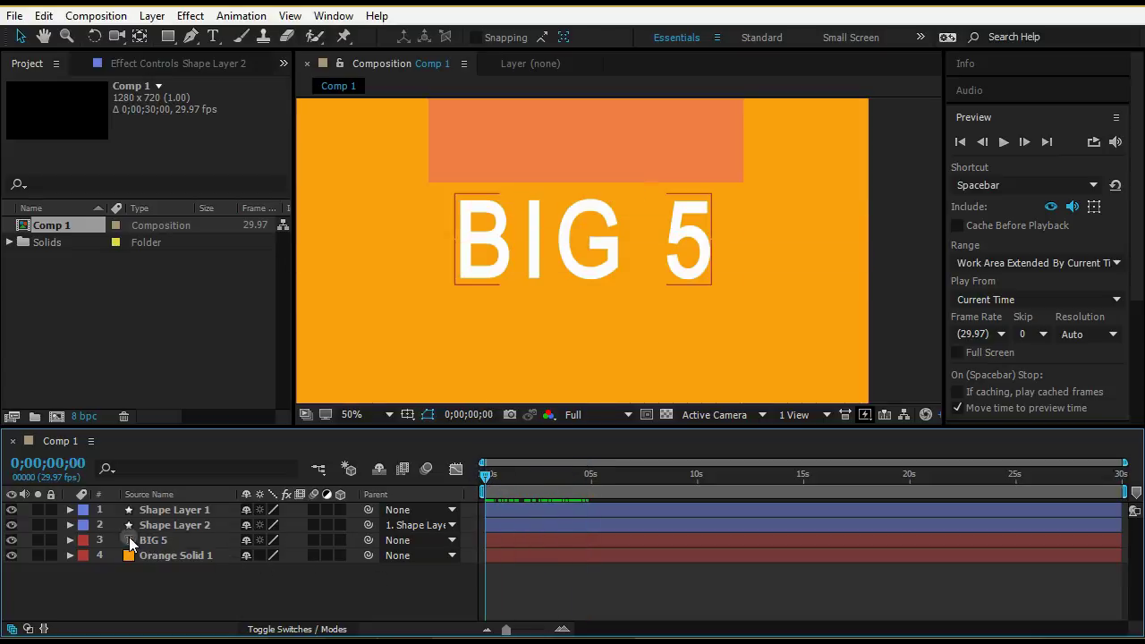
click(288, 567)
click(293, 628)
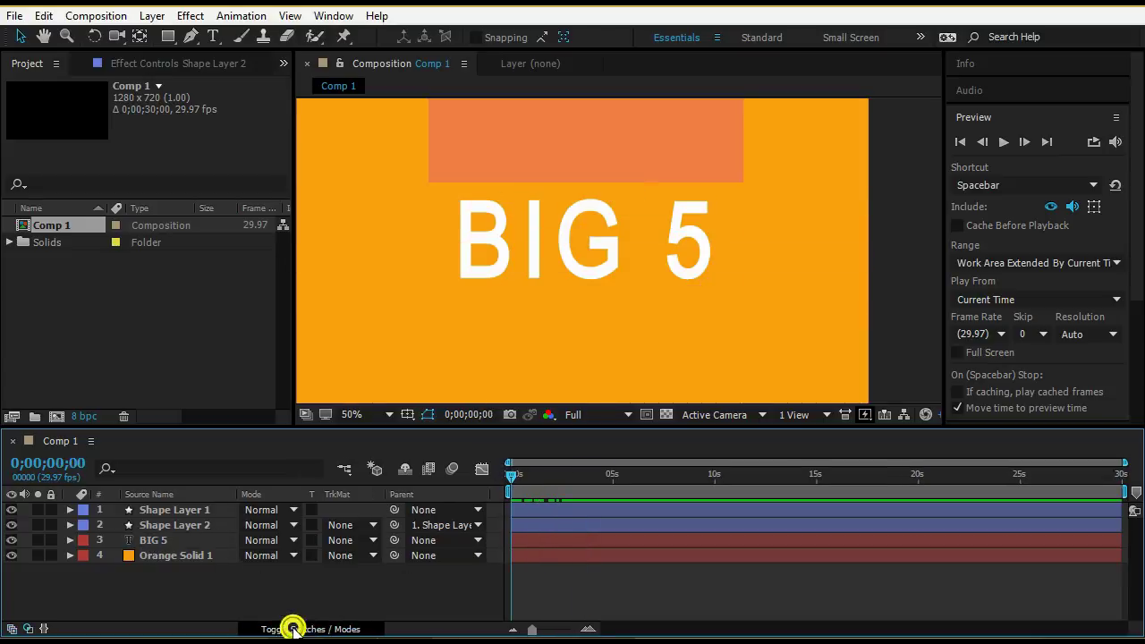
click(329, 540)
click(369, 541)
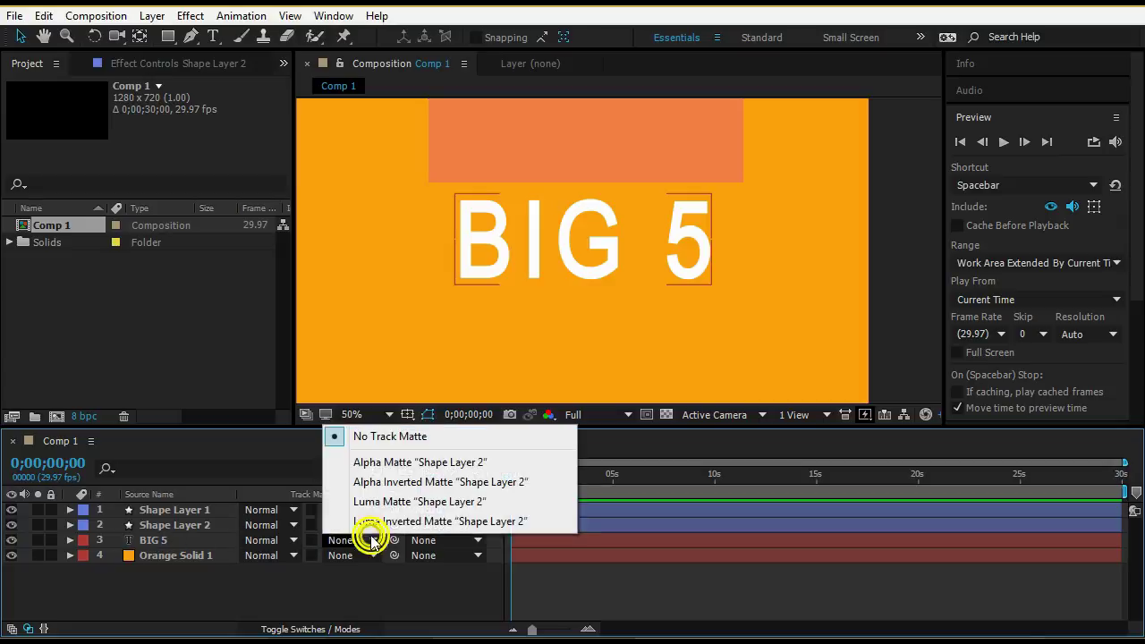
click(440, 465)
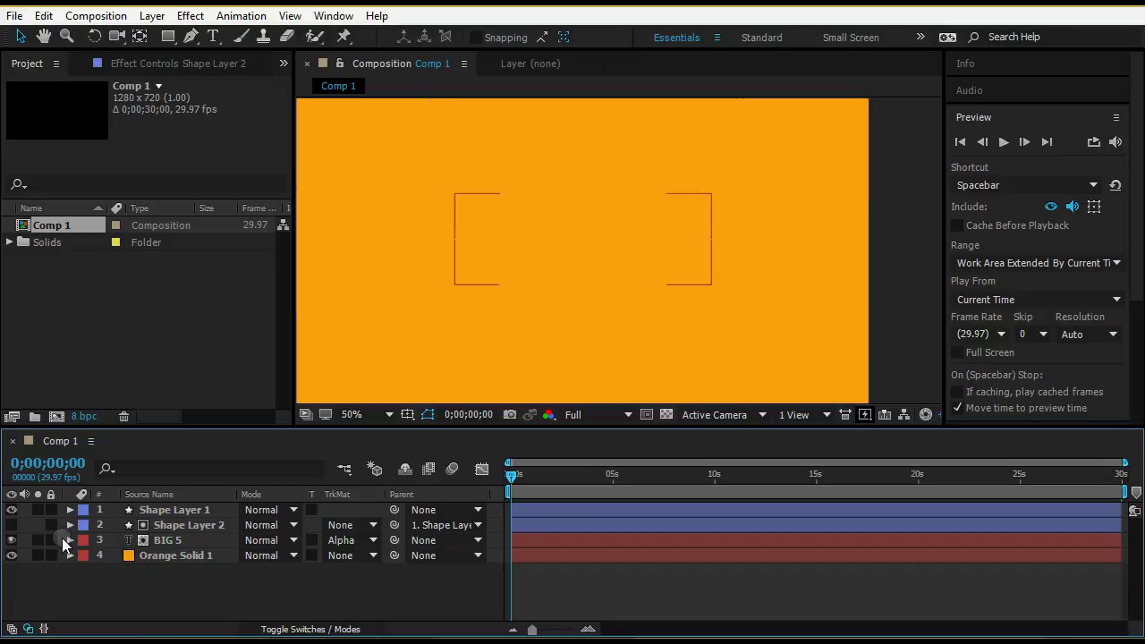
click(366, 478)
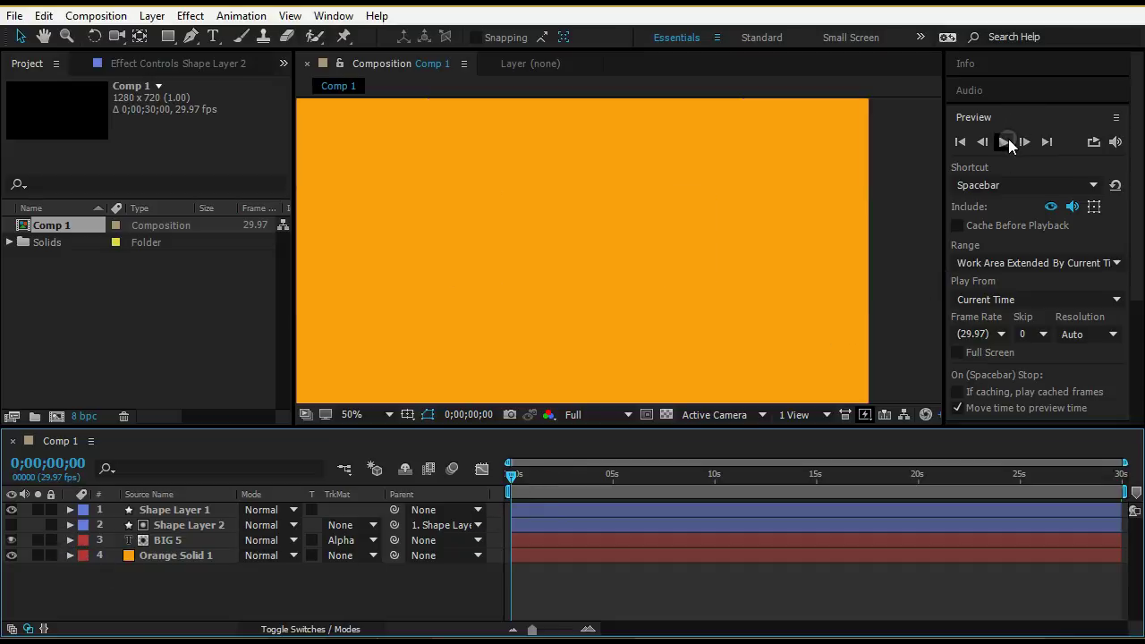
Preview the comp from frame 0, confirming BIG 5 is revealed above its underline by 0;00;03;09.
click(1006, 142)
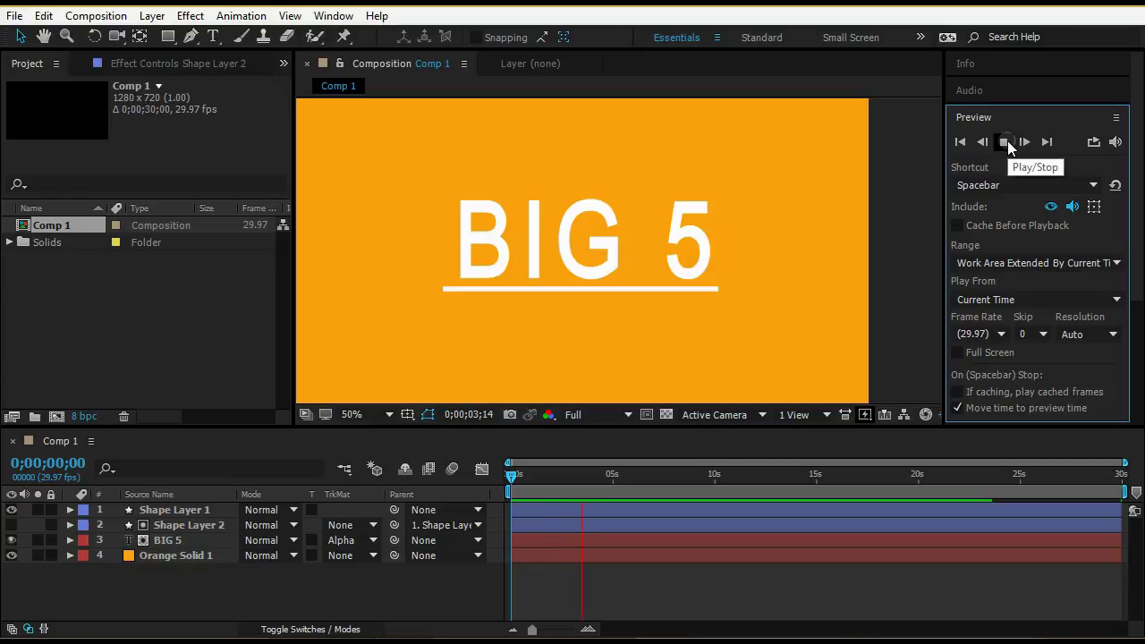
click(1005, 142)
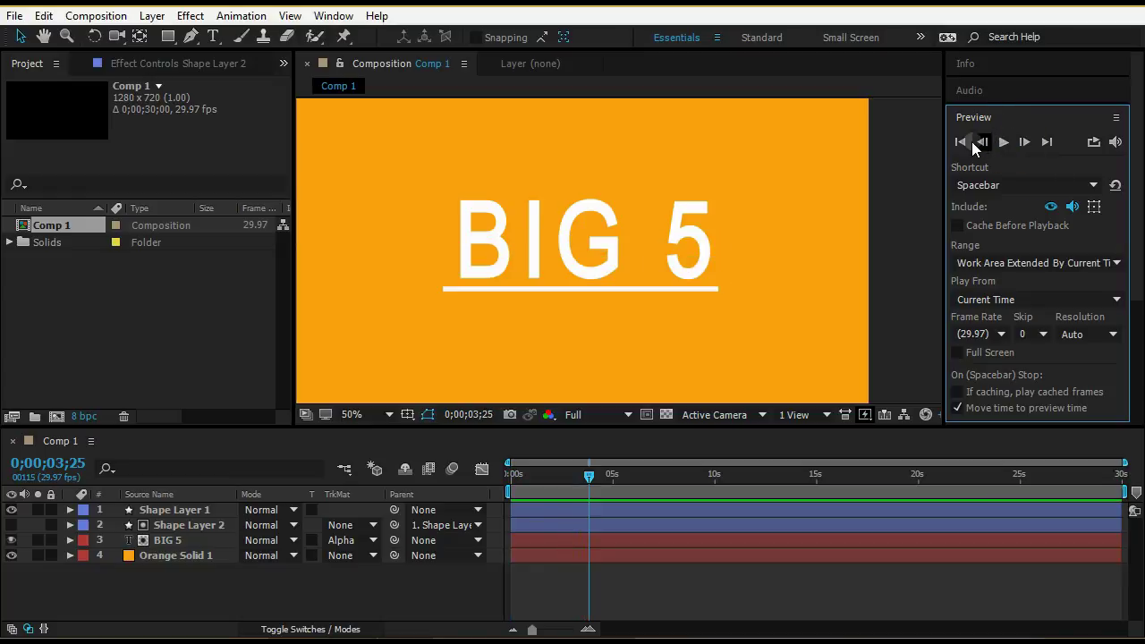
click(961, 142)
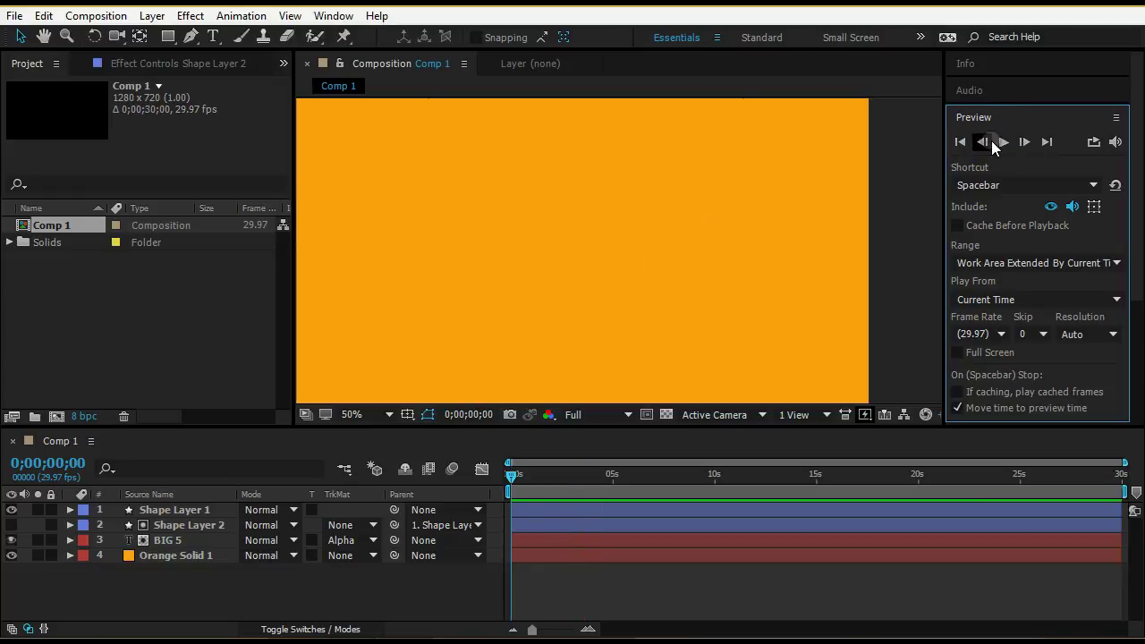
click(1001, 143)
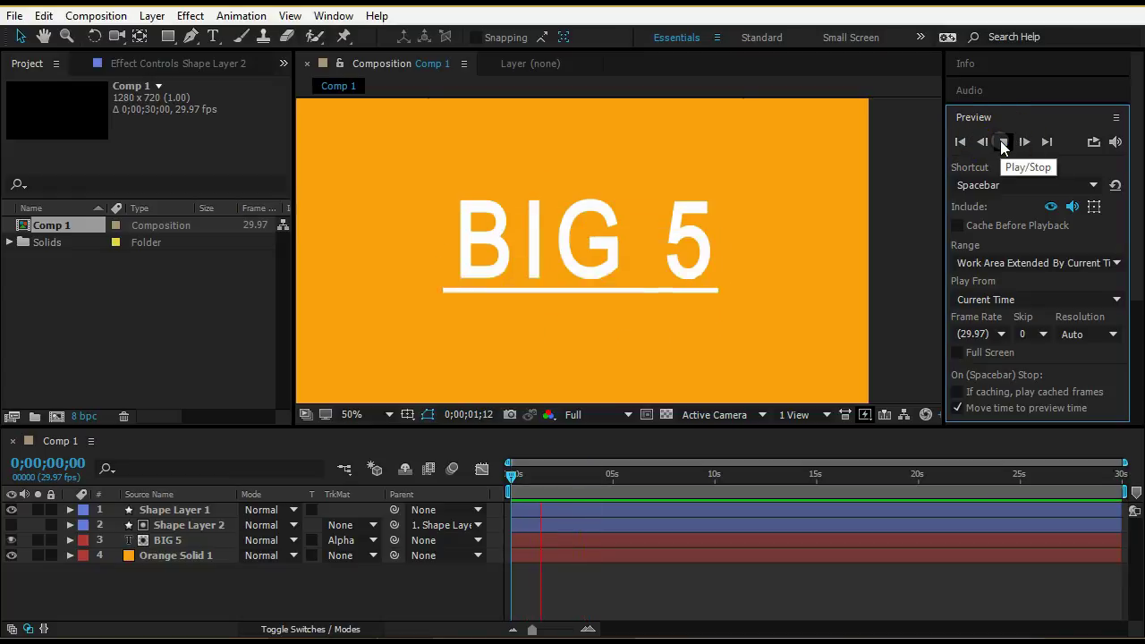
click(1002, 144)
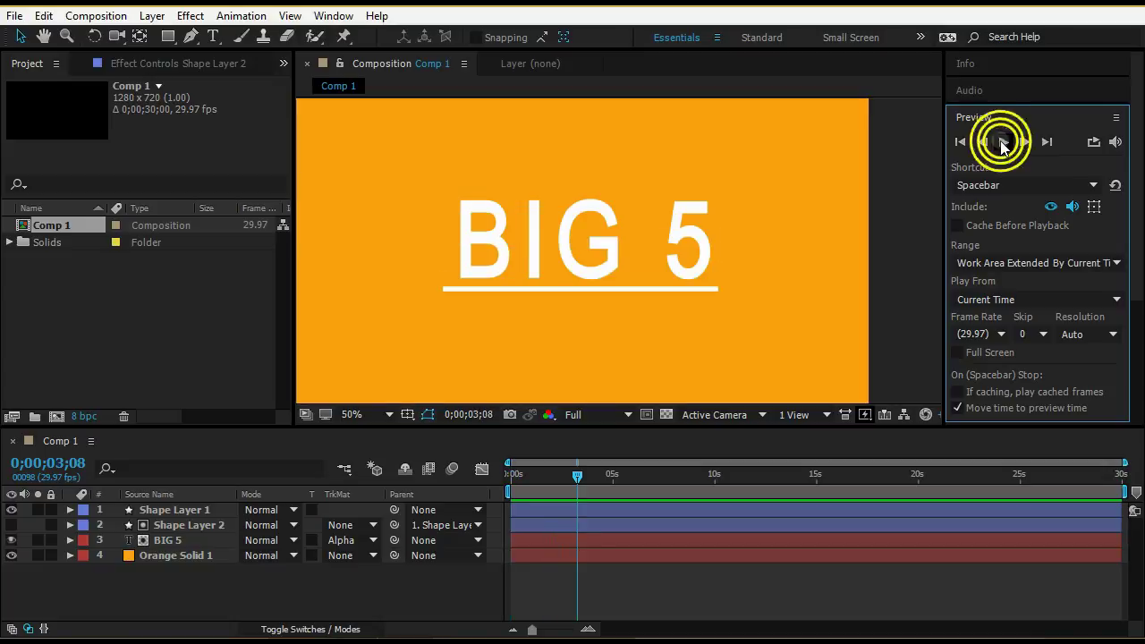
drag(581, 476, 510, 474)
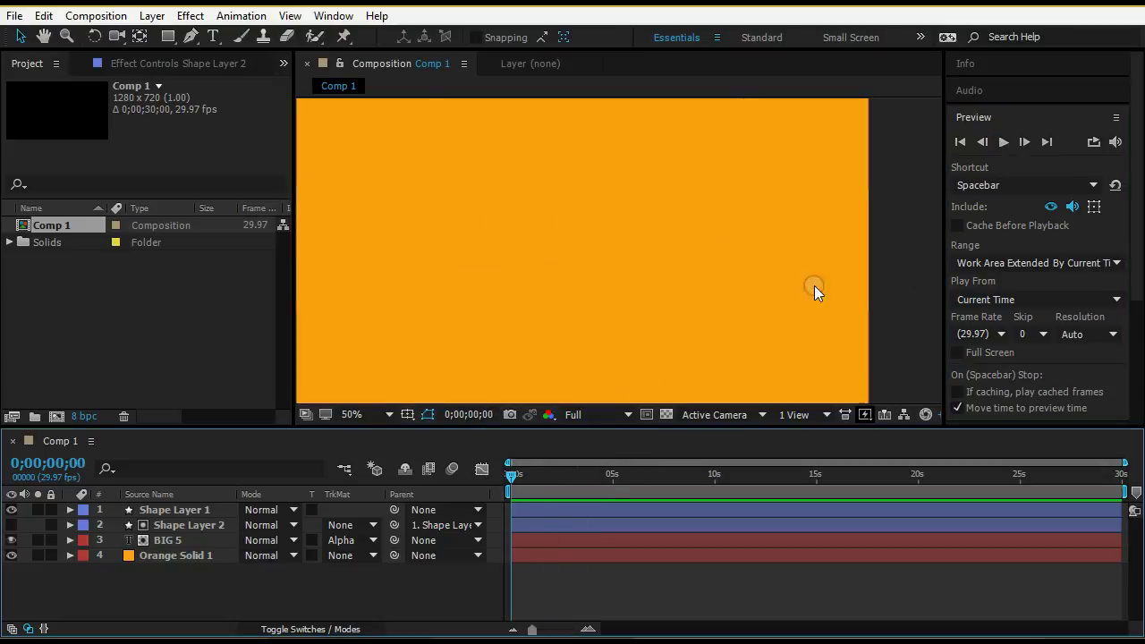
click(1000, 143)
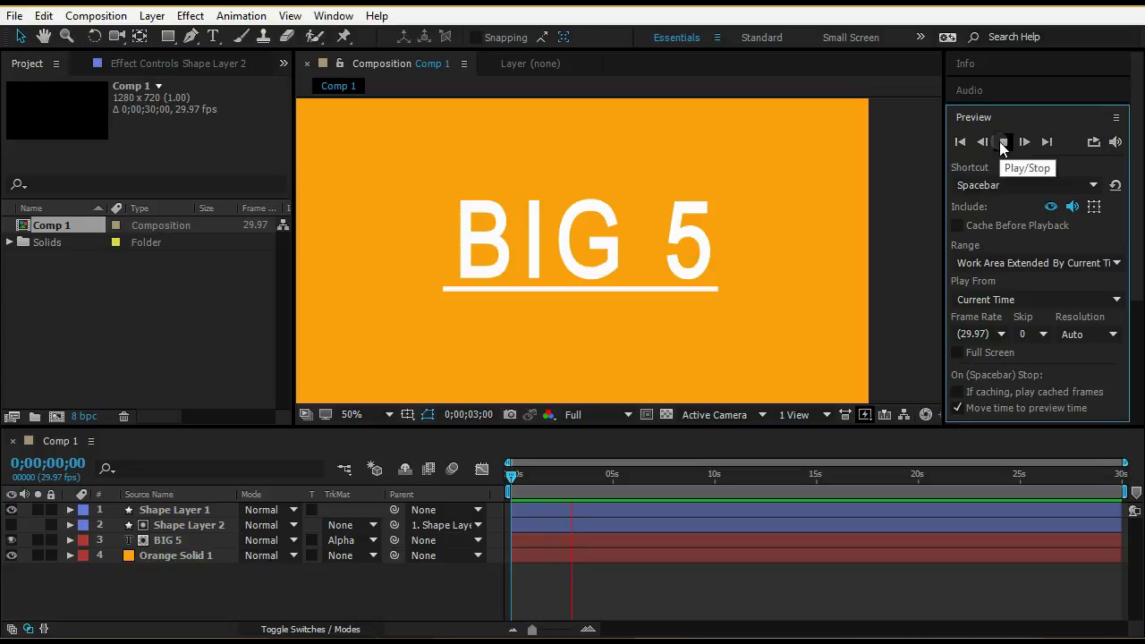
click(1002, 142)
click(329, 612)
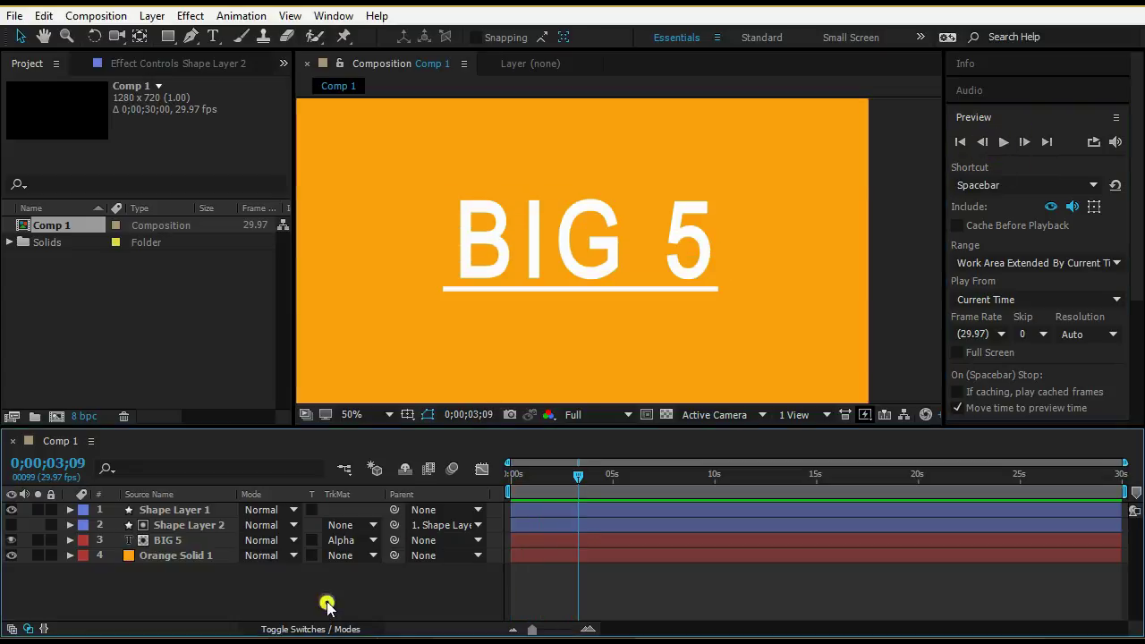
click(397, 637)
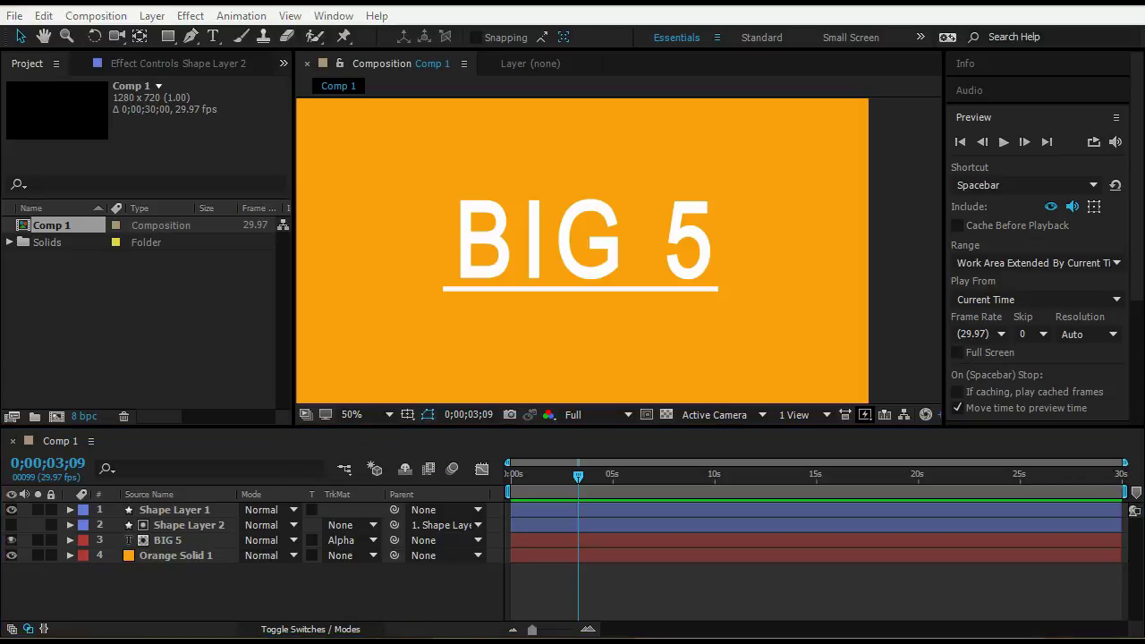